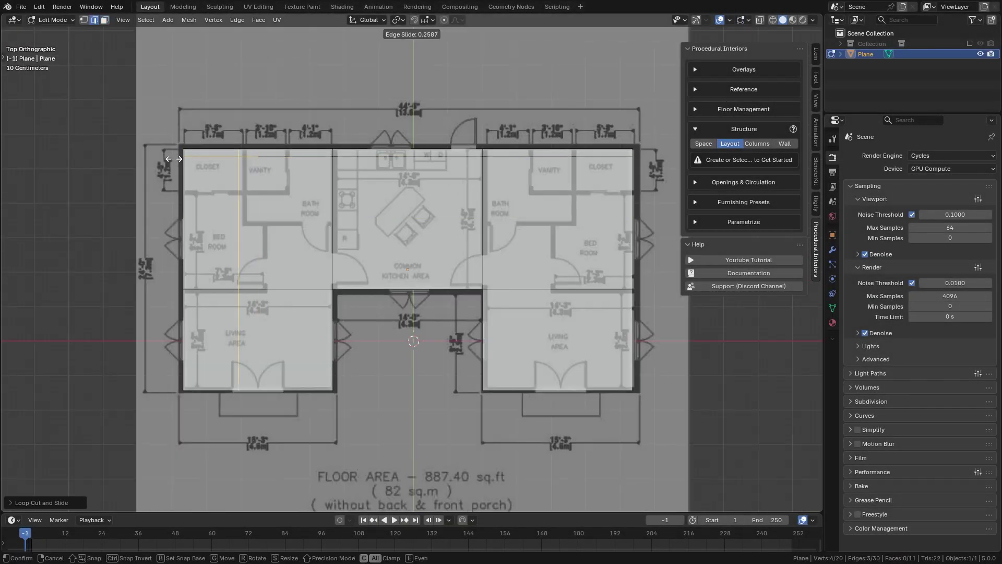
# - Confirm the edge slide, select all floor faces, try an inset, then pick a top-edge face
pyautogui.click(174, 159)
pyautogui.press('3')
pyautogui.press('a')
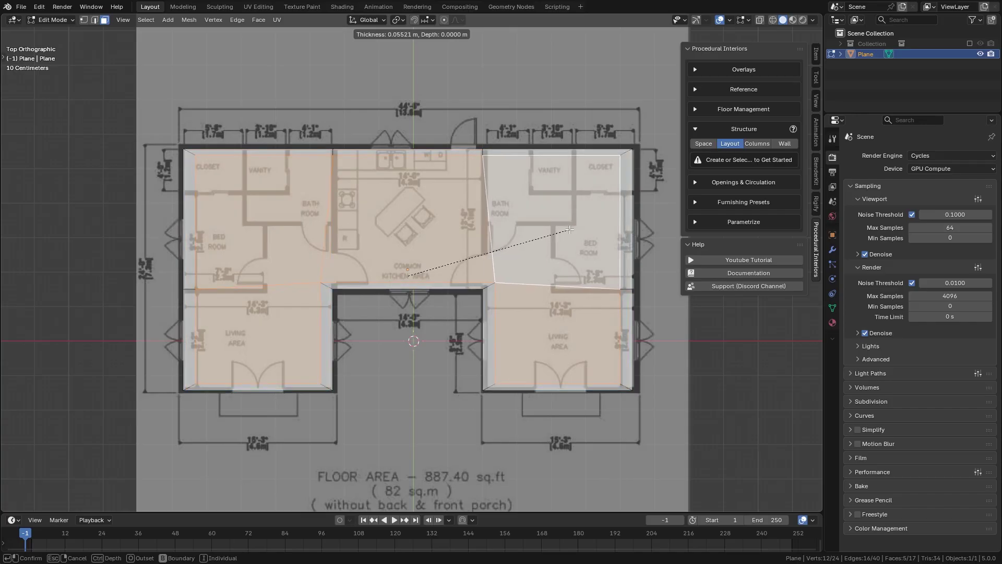
pyautogui.press('i')
pyautogui.press('Escape')
pyautogui.click(487, 151)
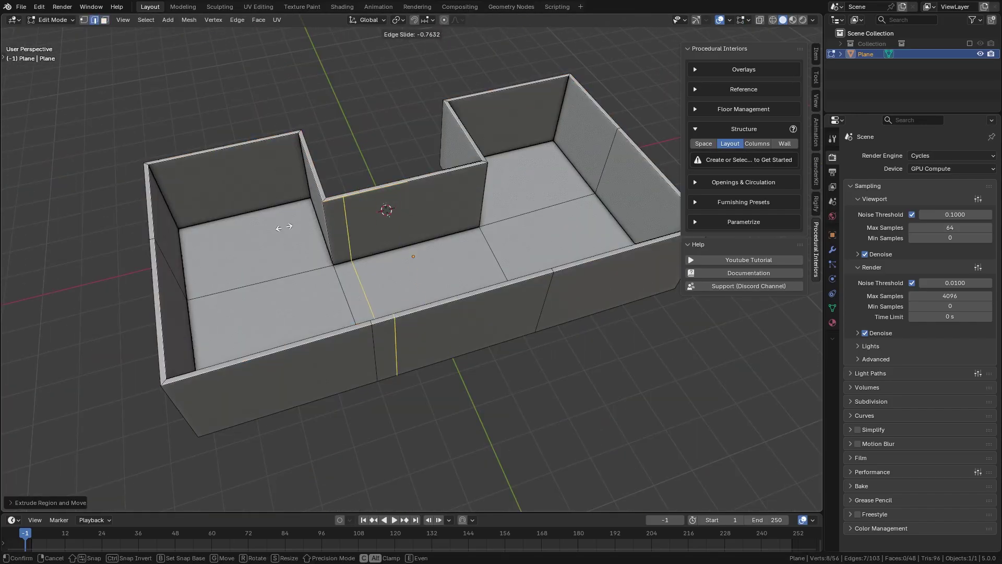
# - Add a loop cut across the floor and slide it along Y into place
pyautogui.keyDown('alt'); pyautogui.click(385, 208); pyautogui.keyUp('alt')
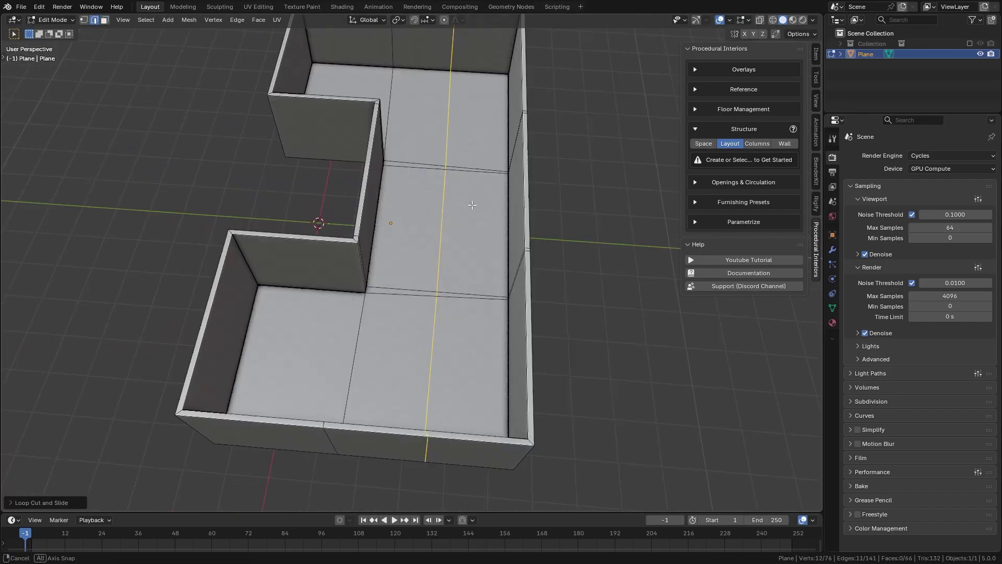
pyautogui.press('g')
pyautogui.press('y')
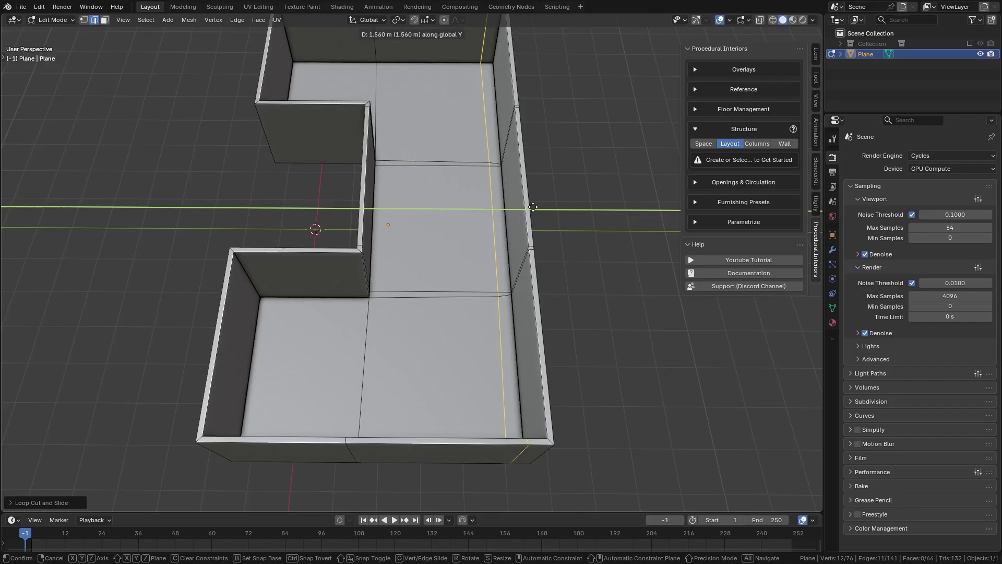
pyautogui.click(394, 174)
pyautogui.moveTo(394, 174); pyautogui.dragTo(408, 181, button='middle')
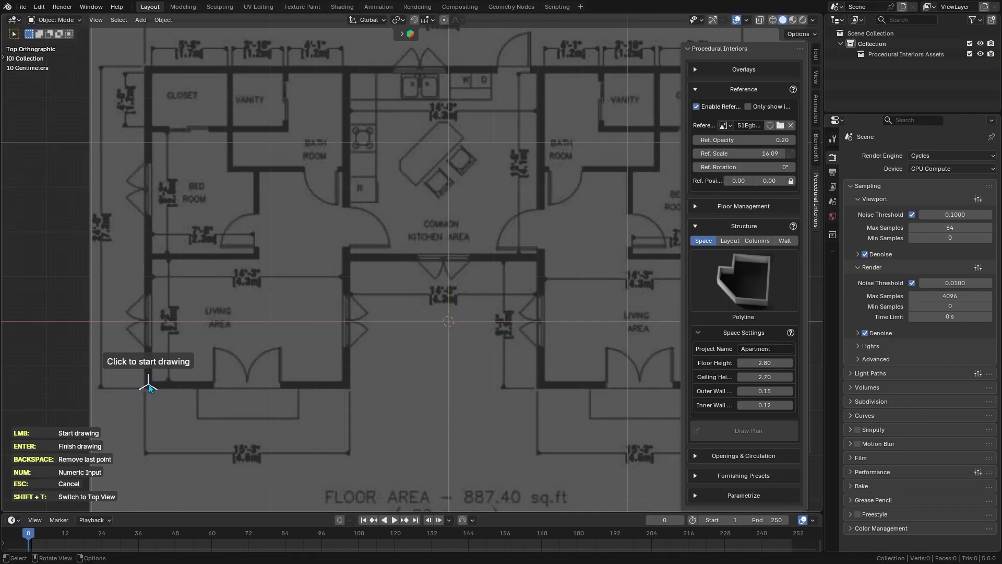
# - Trace the U-shaped outline with seven corners around the porch notch and generate the walls
pyautogui.click(112, 156)
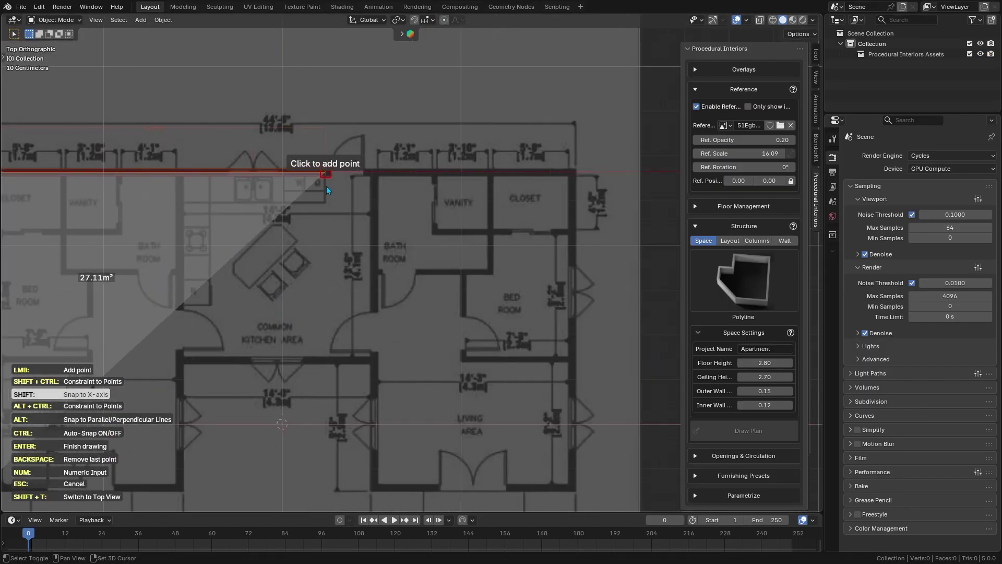
pyautogui.click(577, 172)
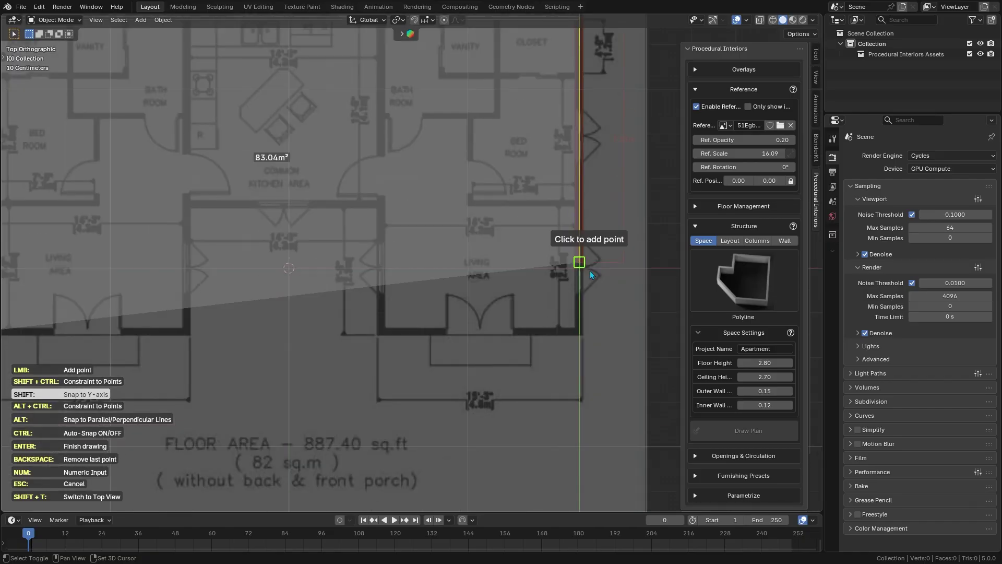
pyautogui.click(591, 331)
pyautogui.click(381, 331)
pyautogui.click(381, 204)
pyautogui.click(187, 204)
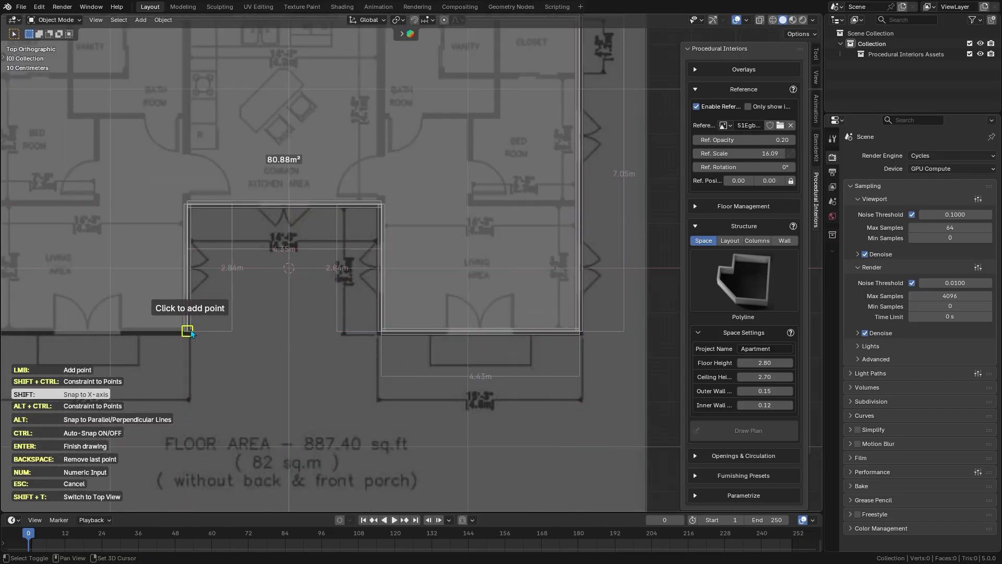
pyautogui.click(188, 331)
pyautogui.press('Return')
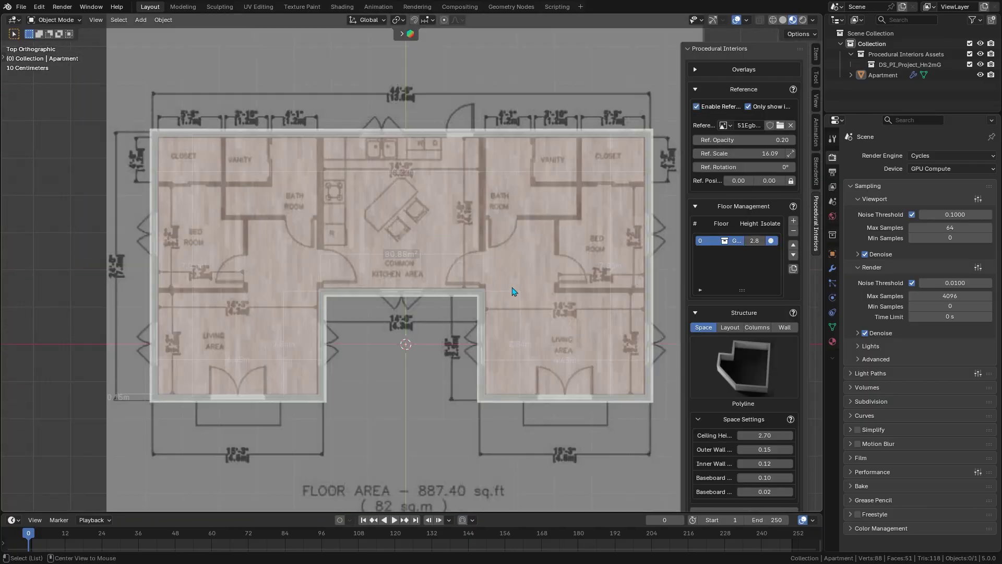
# - Switch Structure to Layout and start Slice Floor Plan at Ground Level
pyautogui.scroll(-3, 741, 313)
pyautogui.click(730, 264)
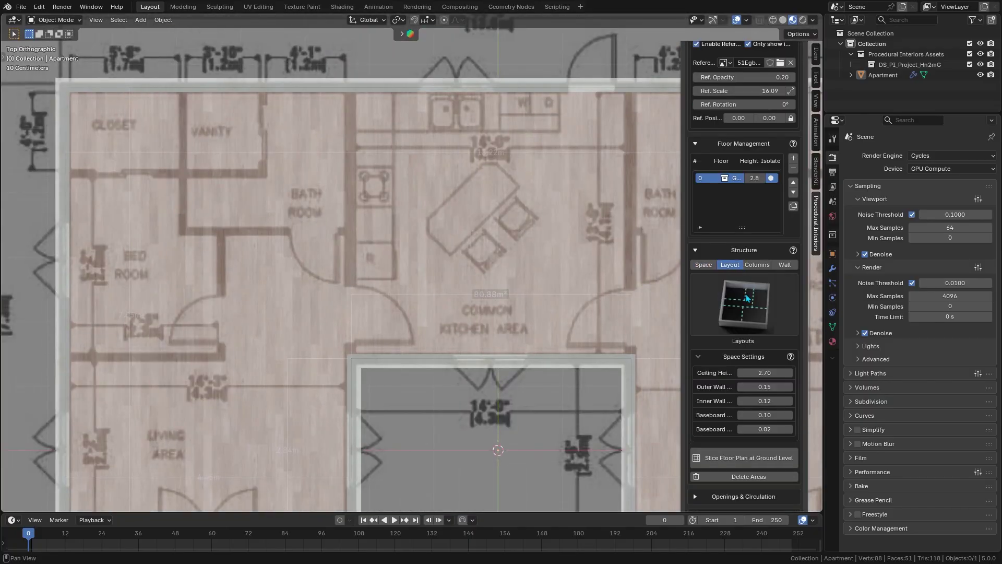
pyautogui.click(745, 459)
# - Navigate across the reference plan while slicing along its interior walls
pyautogui.scroll(8, 468, 292)
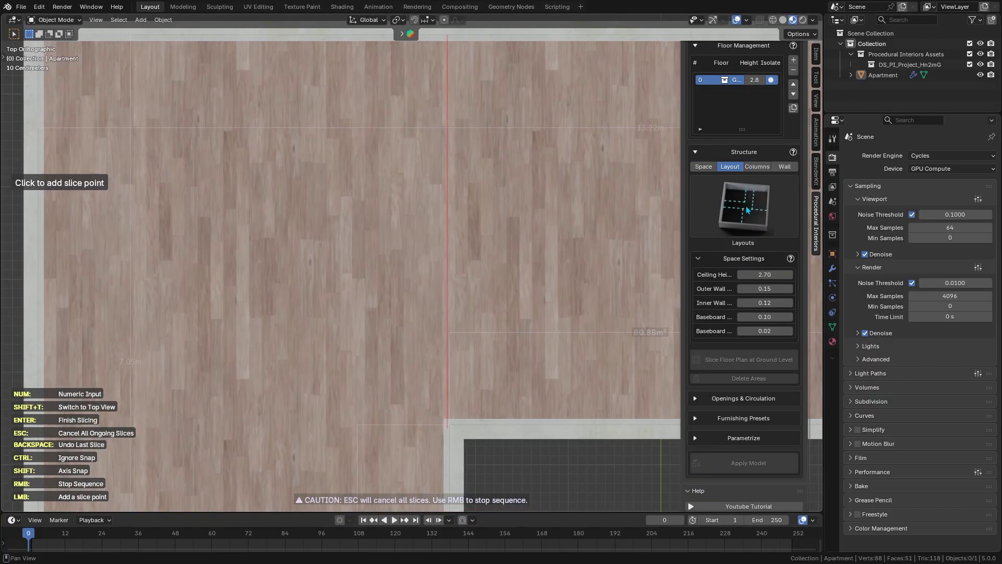
pyautogui.scroll(3, 747, 210)
pyautogui.scroll(-6, 425, 396)
pyautogui.keyDown('shift'); pyautogui.hscroll(6, 429, 120); pyautogui.keyUp('shift')
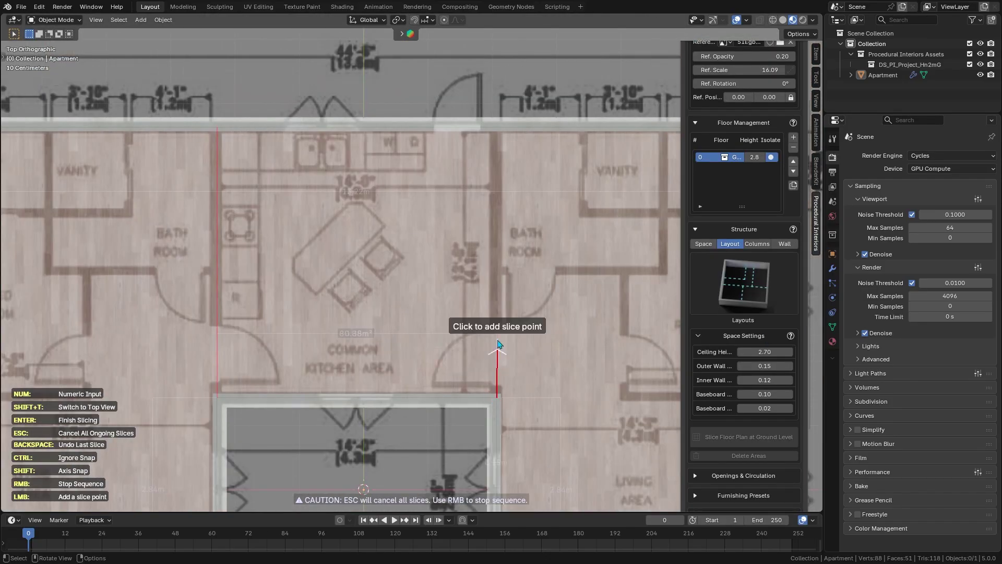
pyautogui.keyDown('shift'); pyautogui.scroll(-1, 471, 228); pyautogui.keyUp('shift')
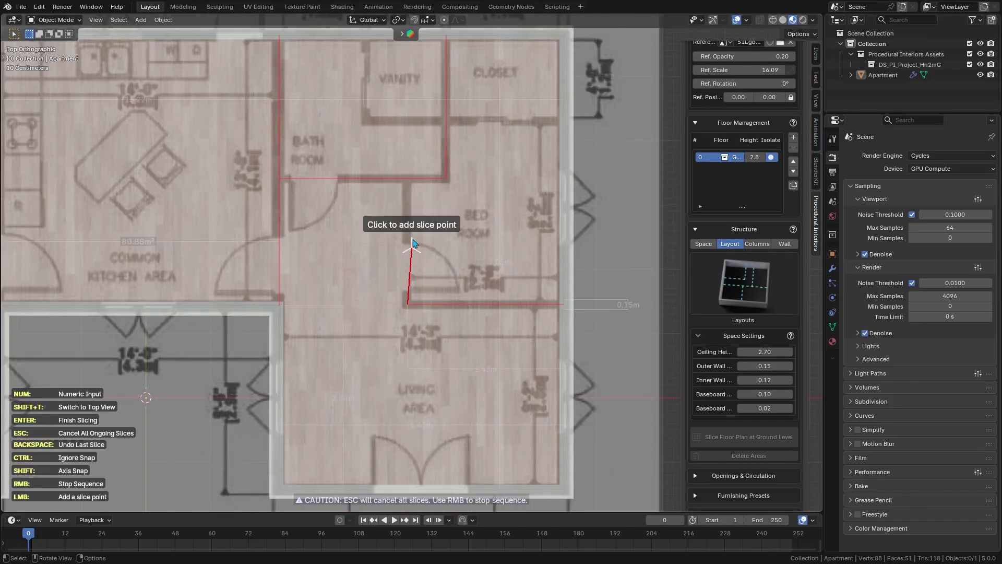
pyautogui.keyDown('shift'); pyautogui.hscroll(-7, 413, 243); pyautogui.keyUp('shift')
pyautogui.keyDown('shift'); pyautogui.scroll(1, 375, 243); pyautogui.keyUp('shift')
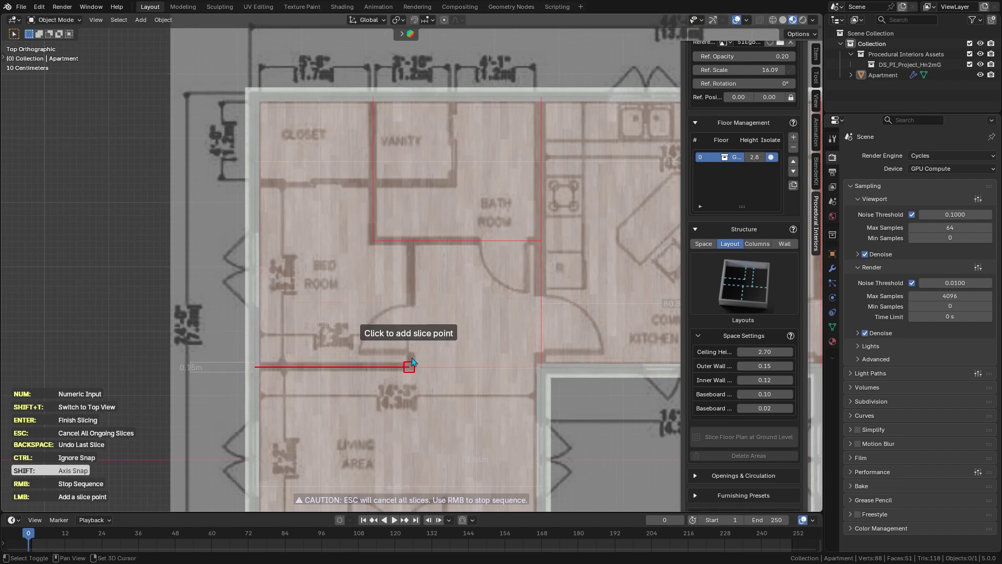
pyautogui.scroll(-1, 498, 312)
pyautogui.keyDown('shift'); pyautogui.hscroll(2, 359, 314); pyautogui.keyUp('shift')
pyautogui.hscroll(4, 471, 282)
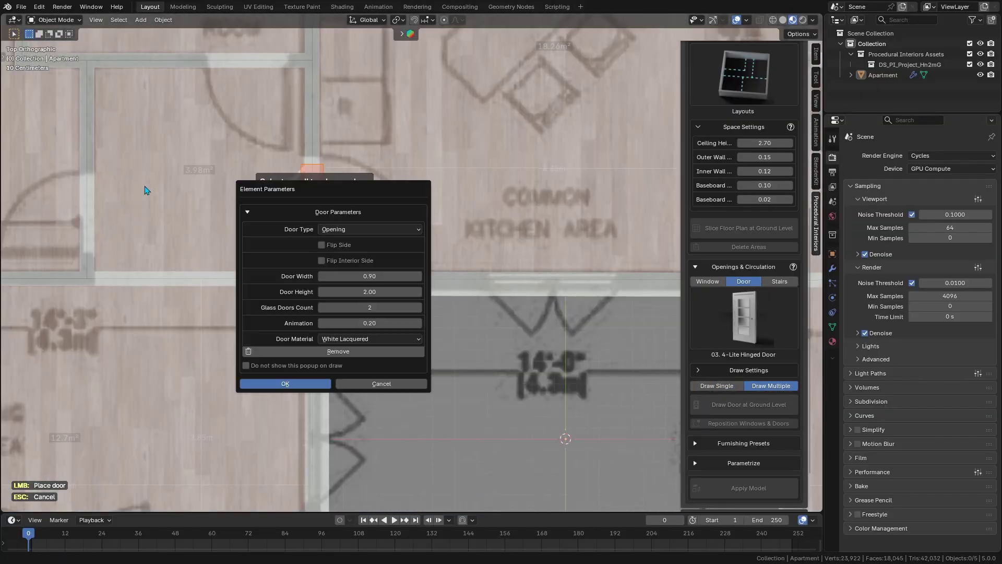
# - Finish placing the 4-Lite Hinged Doors and expand the Parametrize options
pyautogui.press('Return')
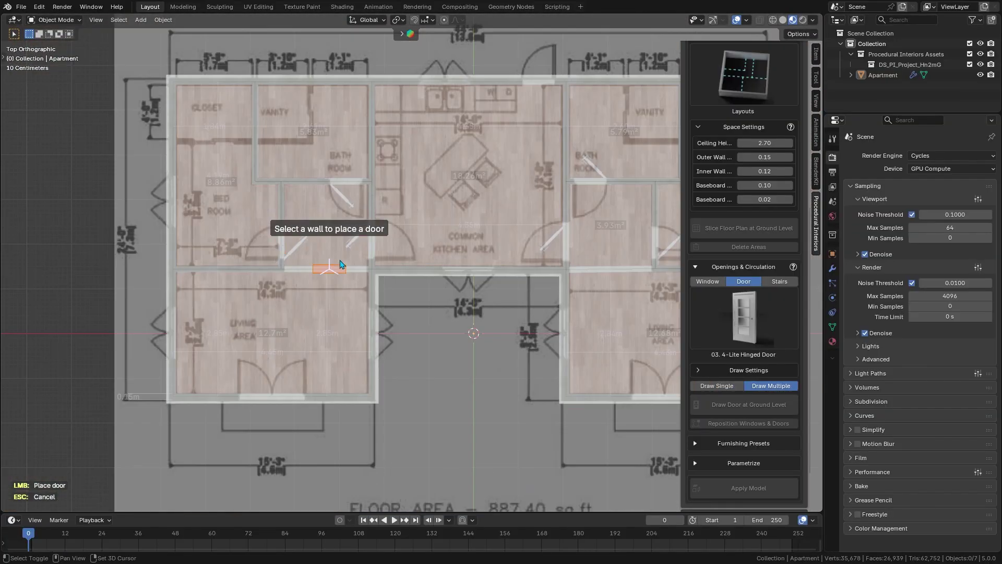
pyautogui.scroll(2, 340, 264)
pyautogui.press('Escape')
pyautogui.click(744, 463)
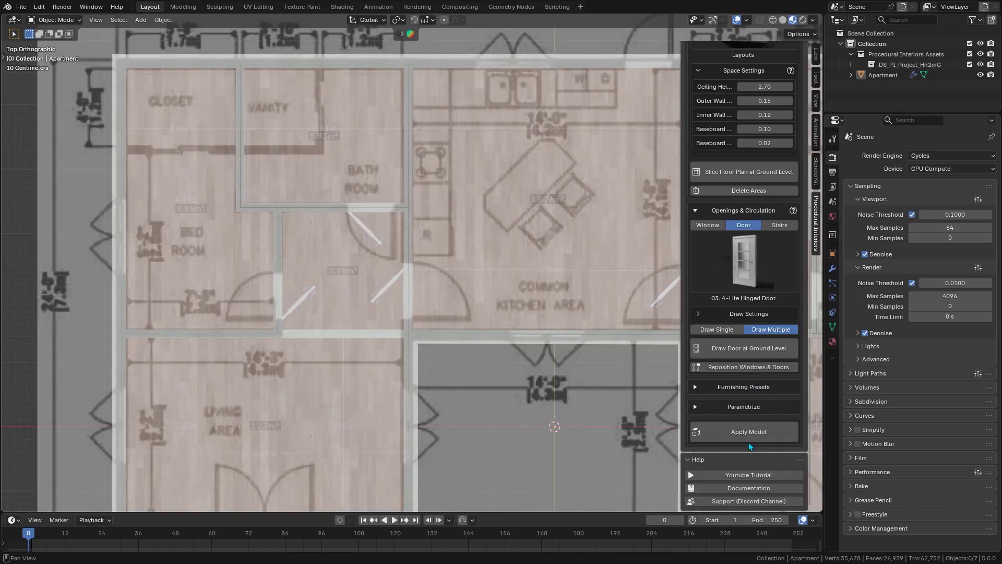
pyautogui.scroll(-5, 762, 391)
pyautogui.scroll(-2, 762, 391)
# - Review the placed doors' settings, ticking Flip Side on the upper bathroom door
pyautogui.click(407, 291)
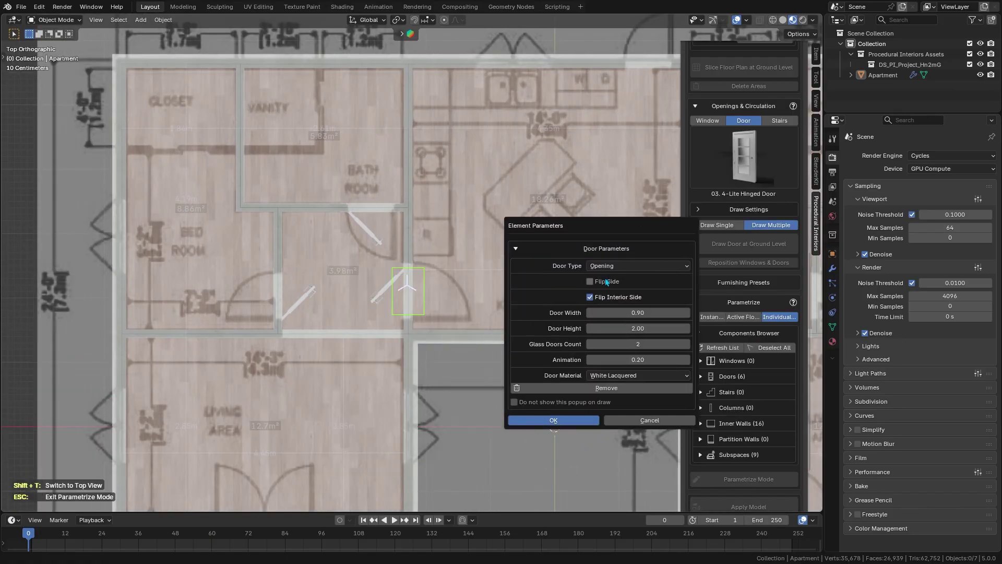
pyautogui.click(573, 420)
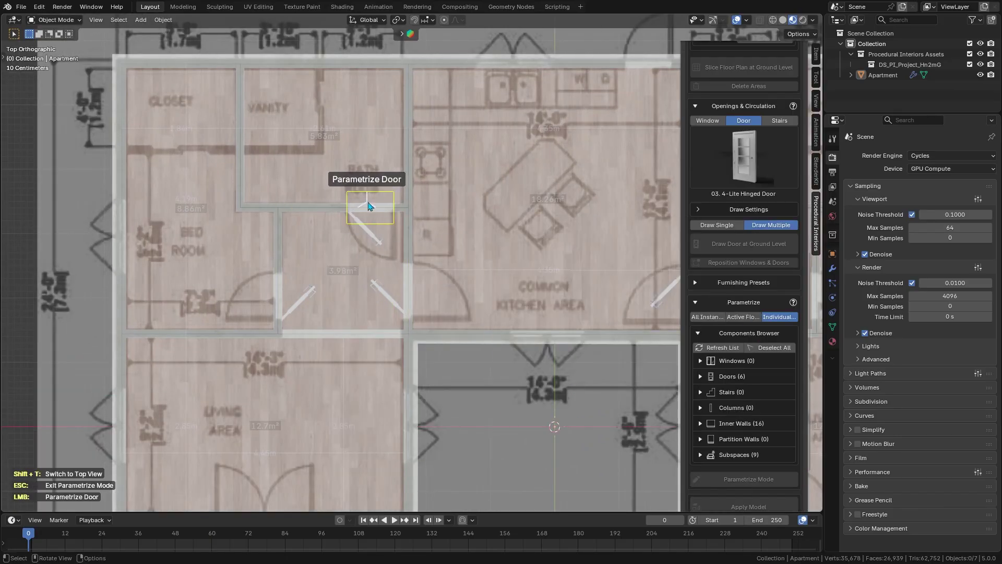
pyautogui.click(368, 205)
pyautogui.click(507, 390)
pyautogui.click(407, 291)
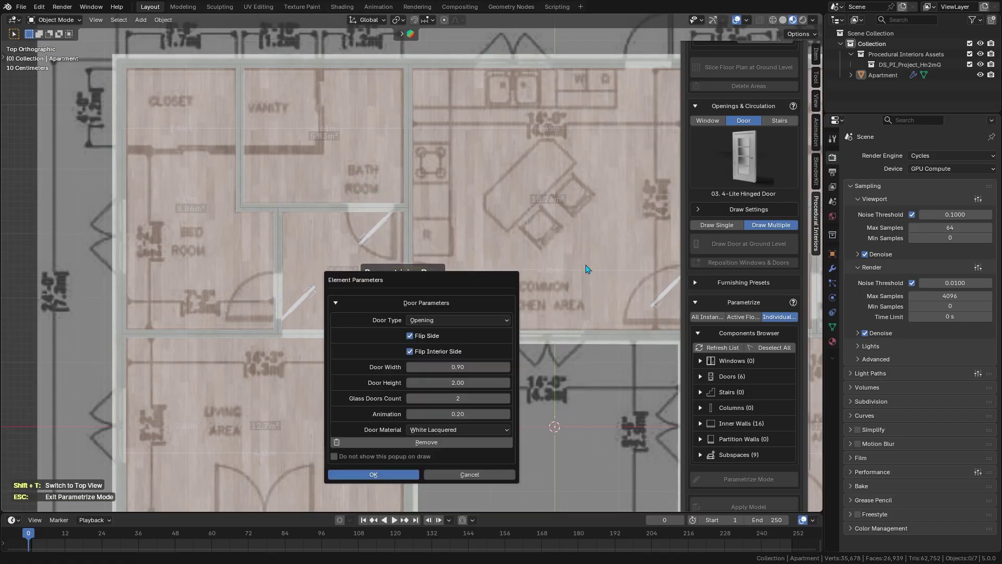
pyautogui.moveTo(404, 351); pyautogui.dragTo(613, 302)
pyautogui.click(556, 411)
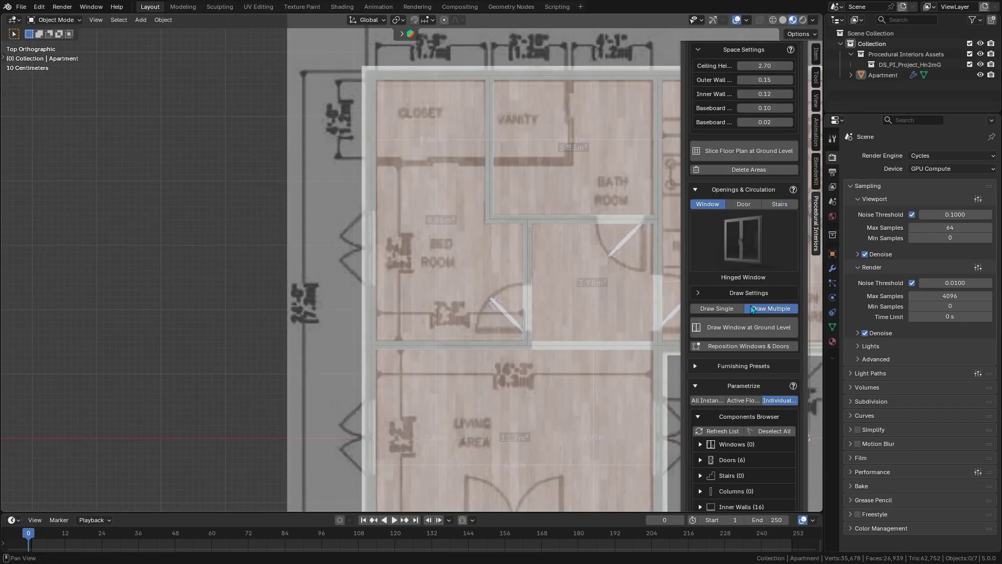
# - Place hinged windows on the bedroom's outer wall and confirm their settings
pyautogui.click(374, 256)
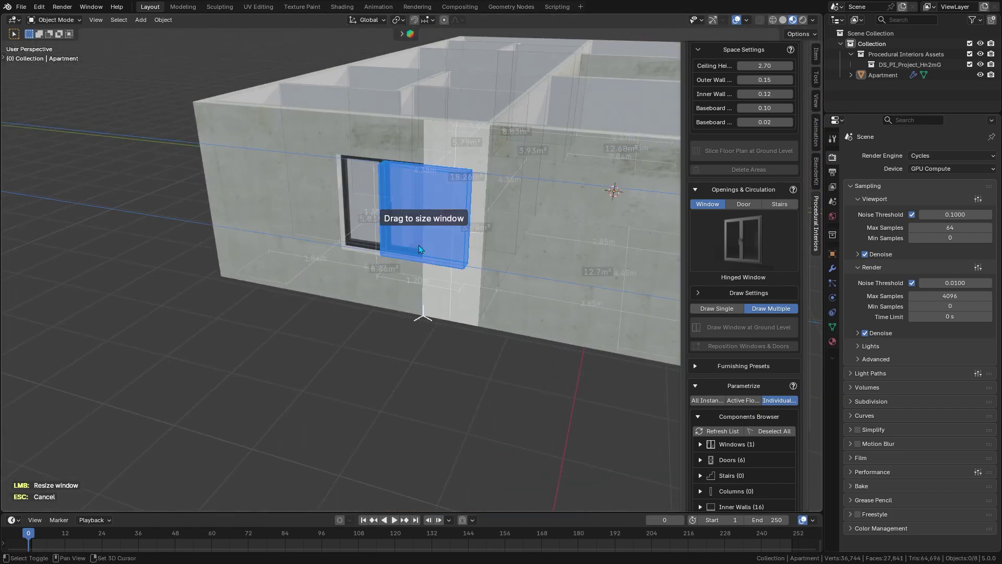
pyautogui.moveTo(418, 246); pyautogui.dragTo(387, 385, button='middle')
pyautogui.click(385, 311)
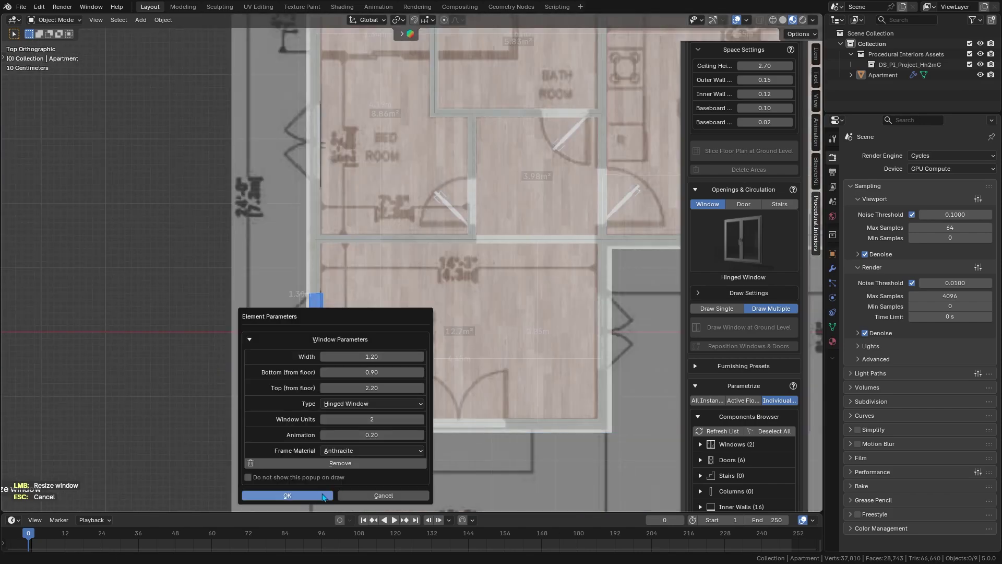
pyautogui.click(317, 495)
# - Add windows on the living area wall, the mirrored unit and the front wall
pyautogui.keyDown('shift'); pyautogui.moveTo(594, 329); pyautogui.dragTo(622, 382, button='middle'); pyautogui.keyUp('shift')
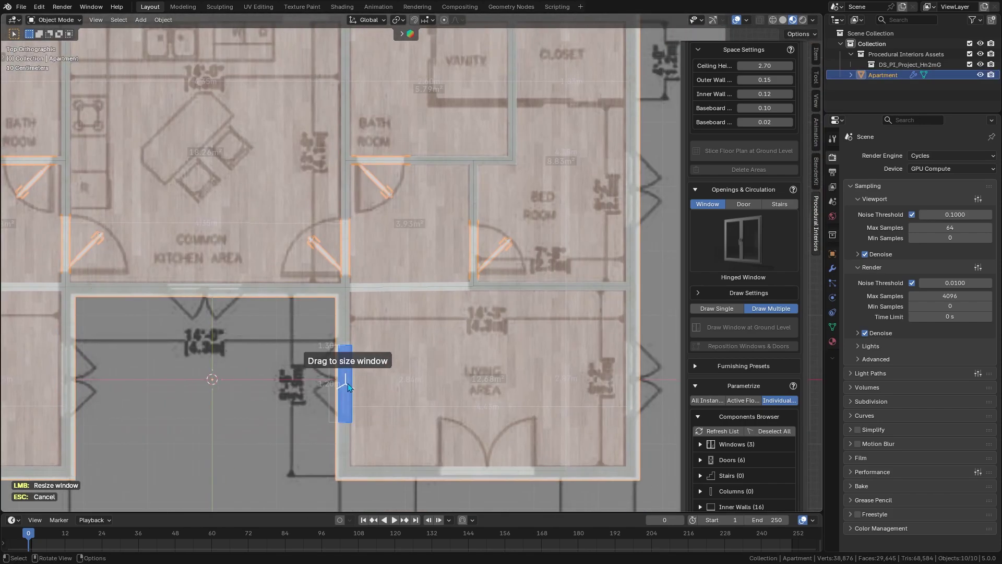
pyautogui.keyDown('shift'); pyautogui.moveTo(631, 199); pyautogui.dragTo(528, 334, button='middle'); pyautogui.keyUp('shift')
pyautogui.scroll(3, 528, 334)
pyautogui.press('KP_7')
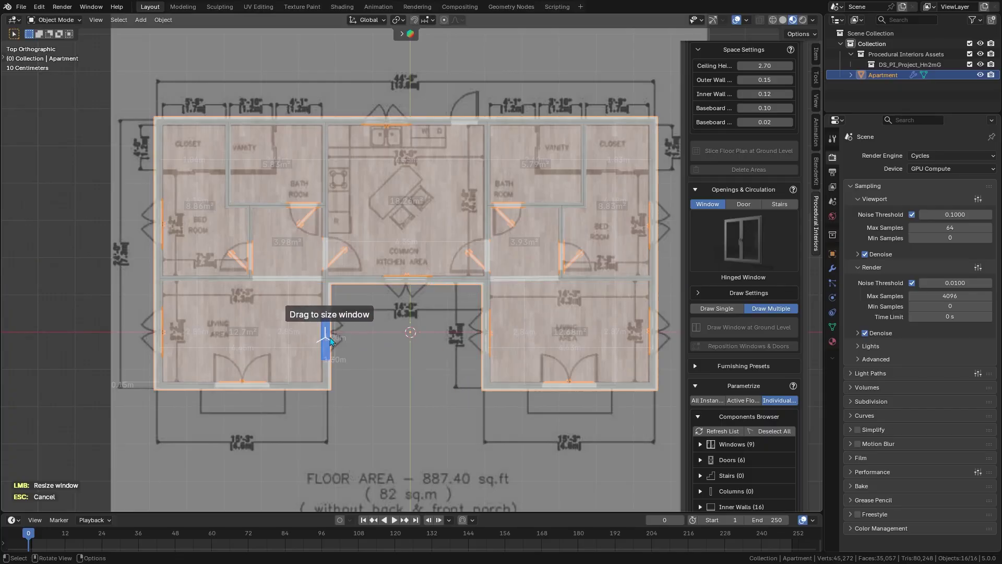
pyautogui.click(408, 344)
pyautogui.moveTo(408, 345); pyautogui.dragTo(430, 254, button='middle')
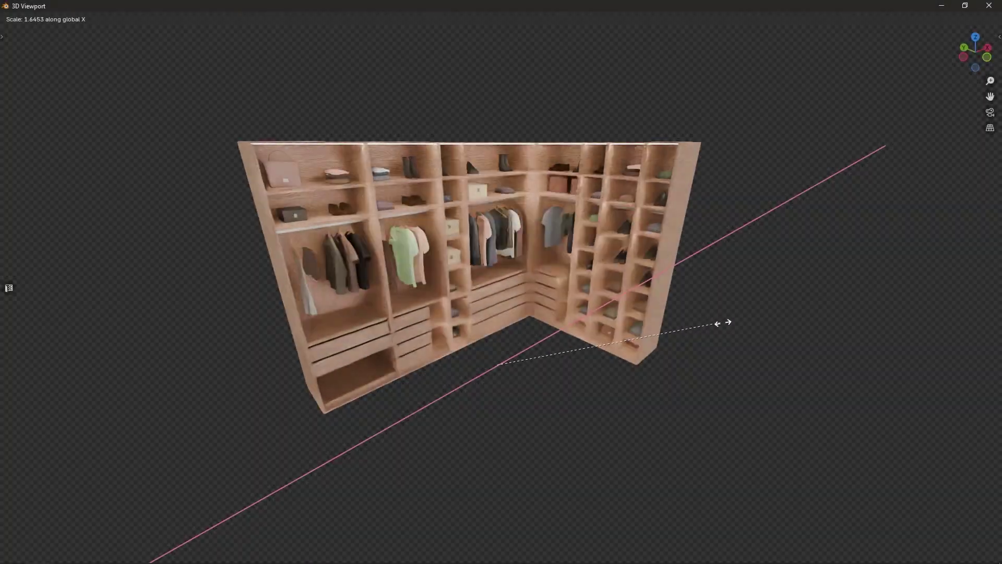
# - Stretch the selected geometry along global Y to about 1.48 times its length
pyautogui.click(651, 360)
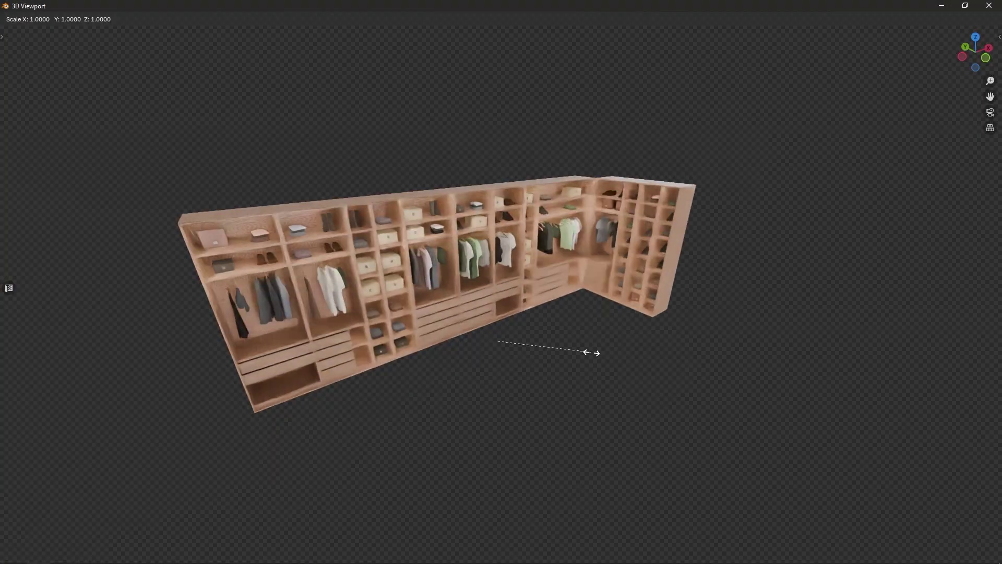
pyautogui.press('y')
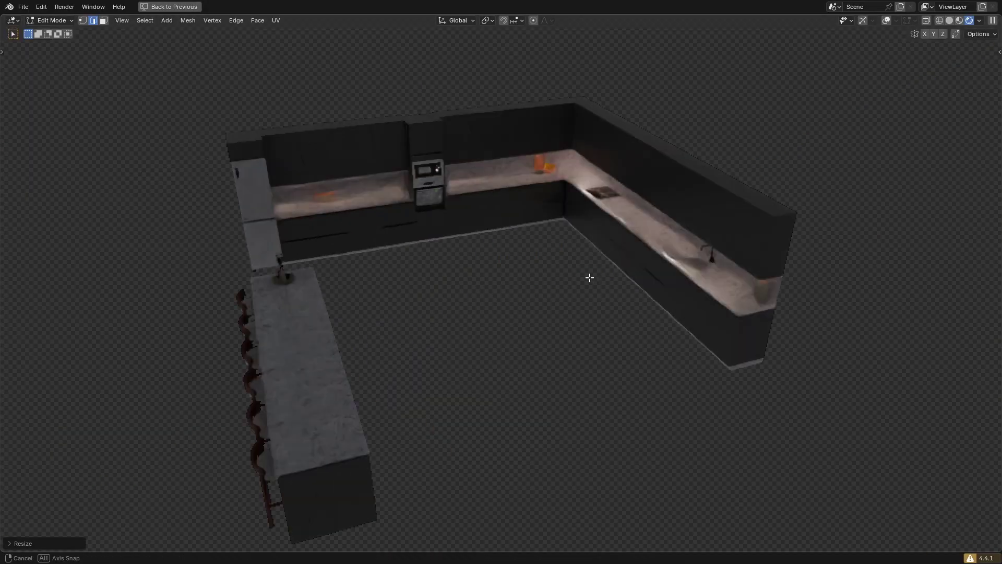
# - Orbit to inspect the apartment windows and rooms, then widen Door #23's Door Width
pyautogui.moveTo(590, 277); pyautogui.dragTo(647, 293, button='middle')
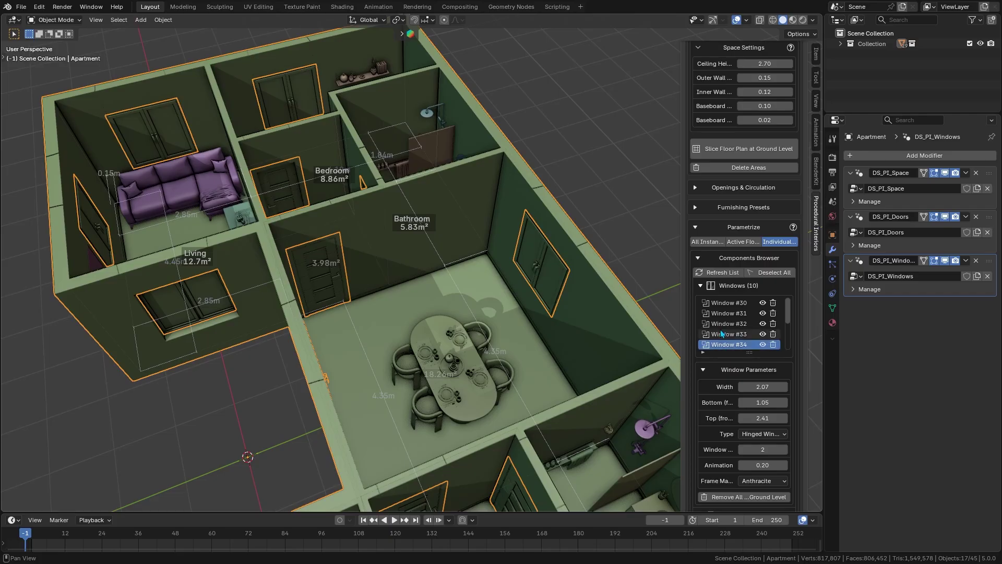
pyautogui.scroll(-5, 503, 311)
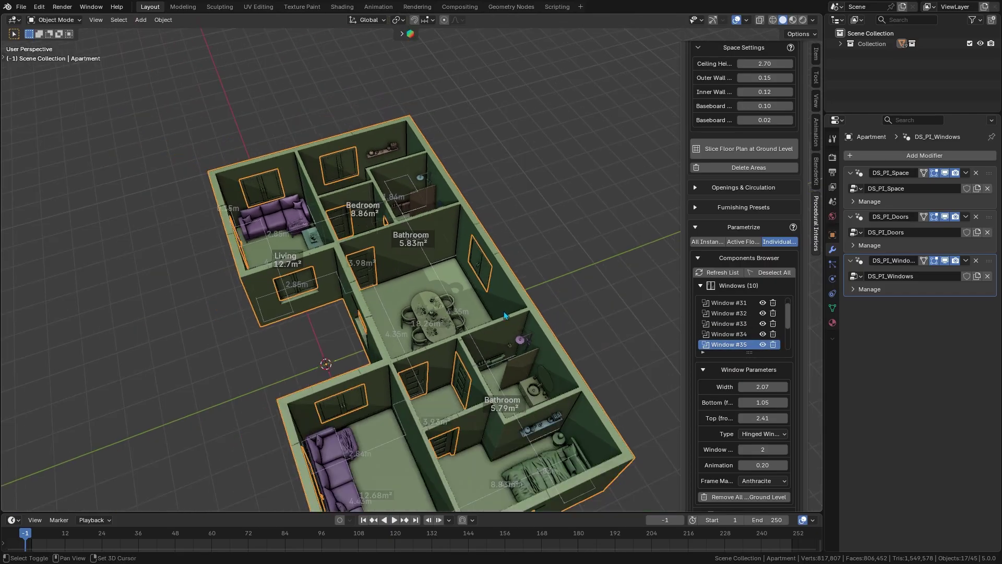
pyautogui.moveTo(503, 311); pyautogui.dragTo(716, 361, button='middle')
pyautogui.scroll(5, 412, 282)
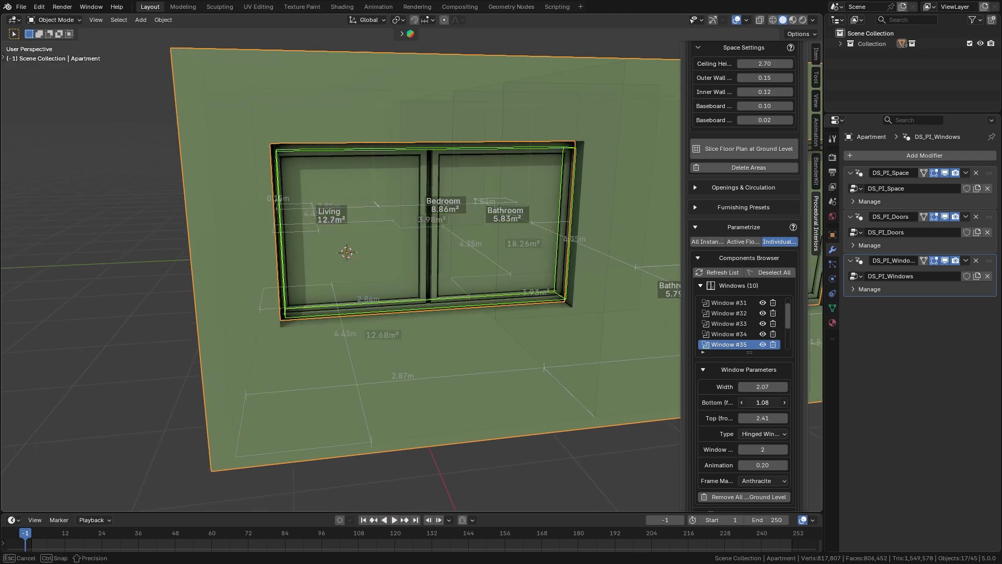
pyautogui.moveTo(635, 358); pyautogui.dragTo(418, 369, button='middle')
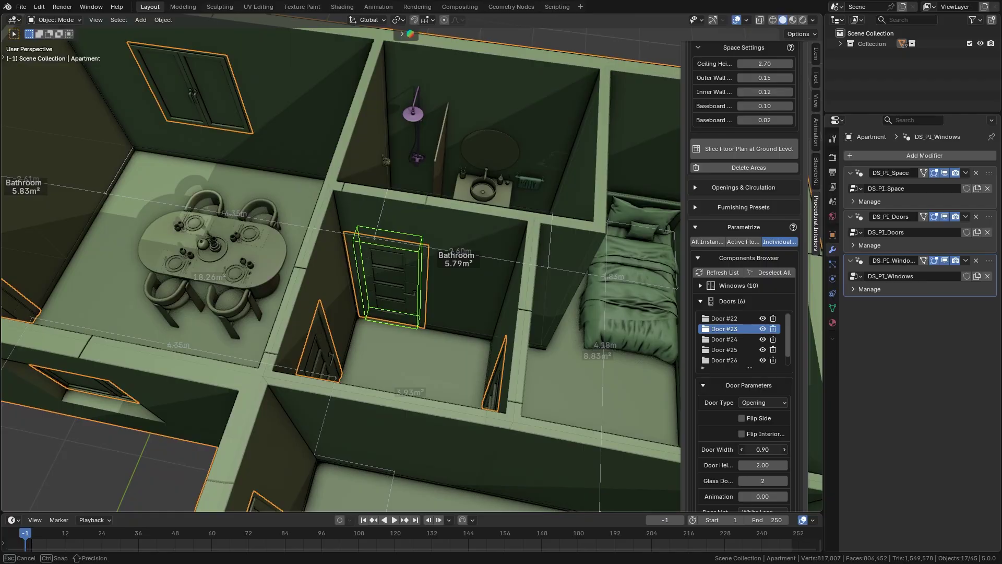
pyautogui.moveTo(763, 449)
pyautogui.mouseDown()
pyautogui.moveTo(794, 450)
pyautogui.moveTo(758, 449)
pyautogui.moveTo(769, 455)
pyautogui.mouseUp()
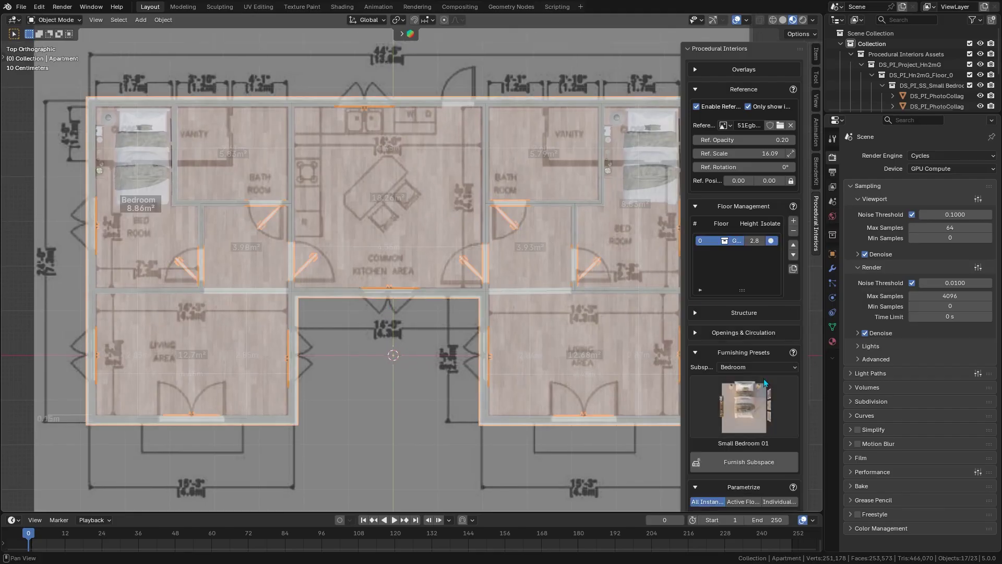
# - Set Subspace to Bathroom, choose Medium Bathroom 01 and start Furnish Subspace
pyautogui.click(763, 379)
pyautogui.click(755, 401)
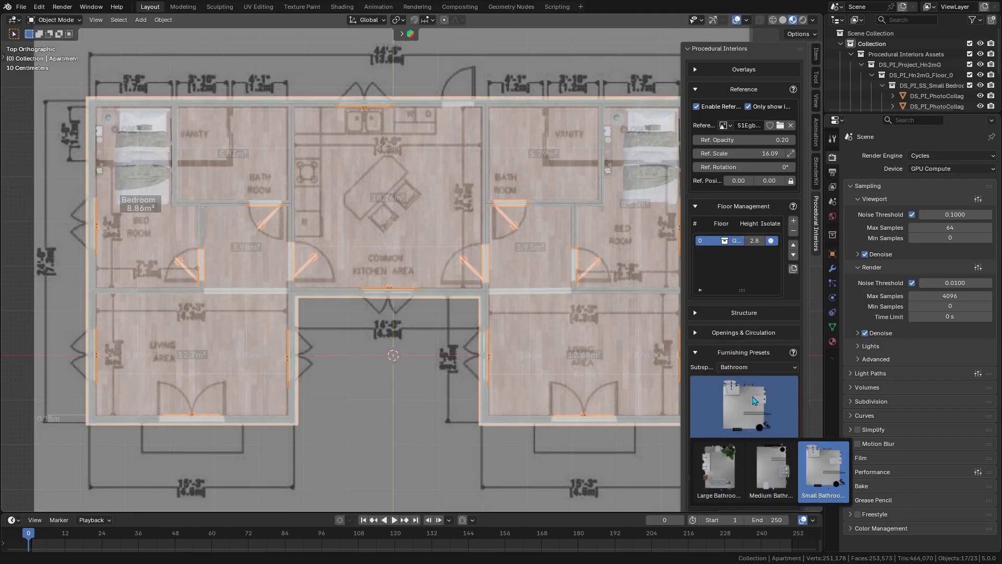
pyautogui.click(771, 471)
pyautogui.click(745, 461)
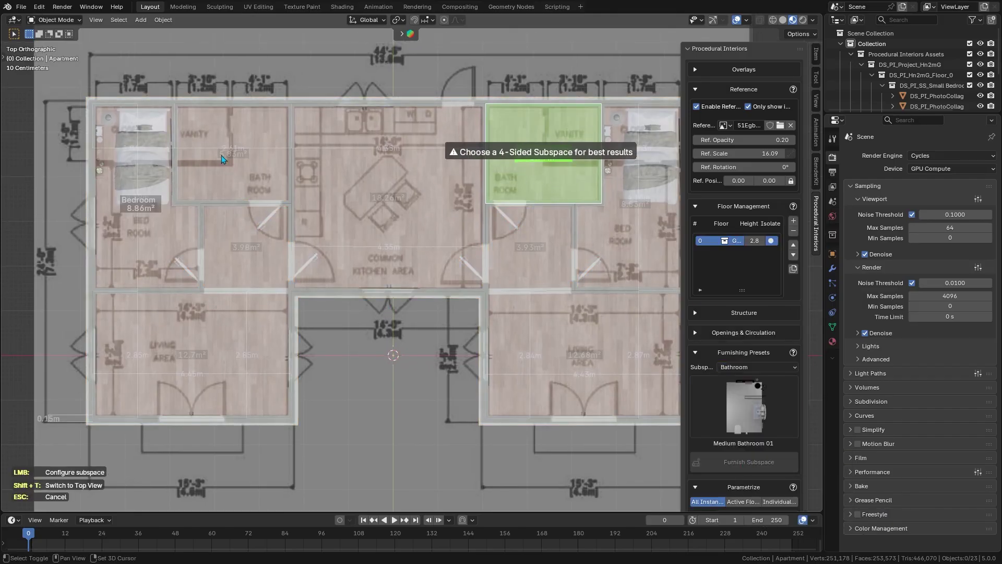
# - Furnish the right-hand and left-hand bathrooms with the preset, confirming each
pyautogui.click(517, 156)
pyautogui.moveTo(517, 156); pyautogui.dragTo(254, 180)
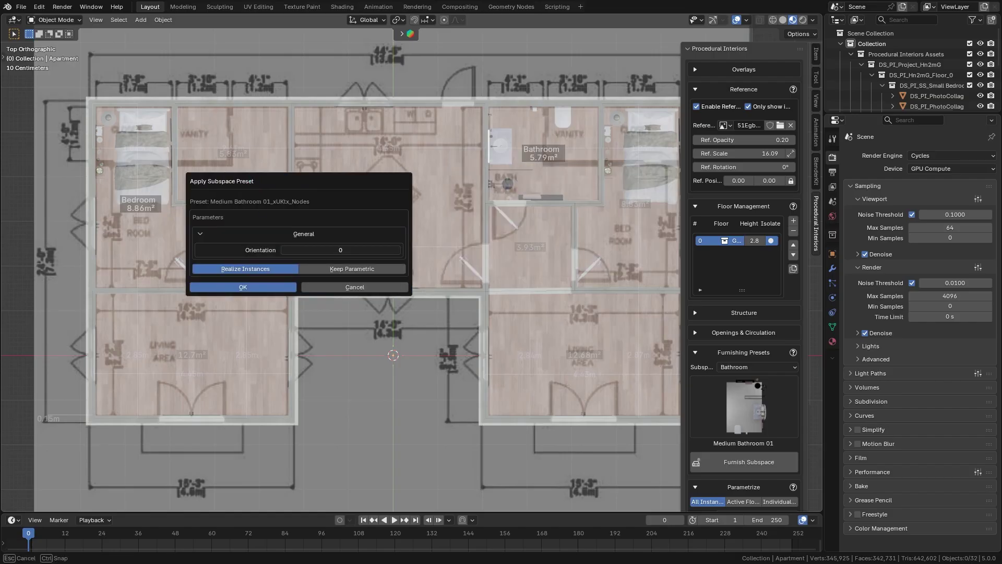
pyautogui.click(268, 289)
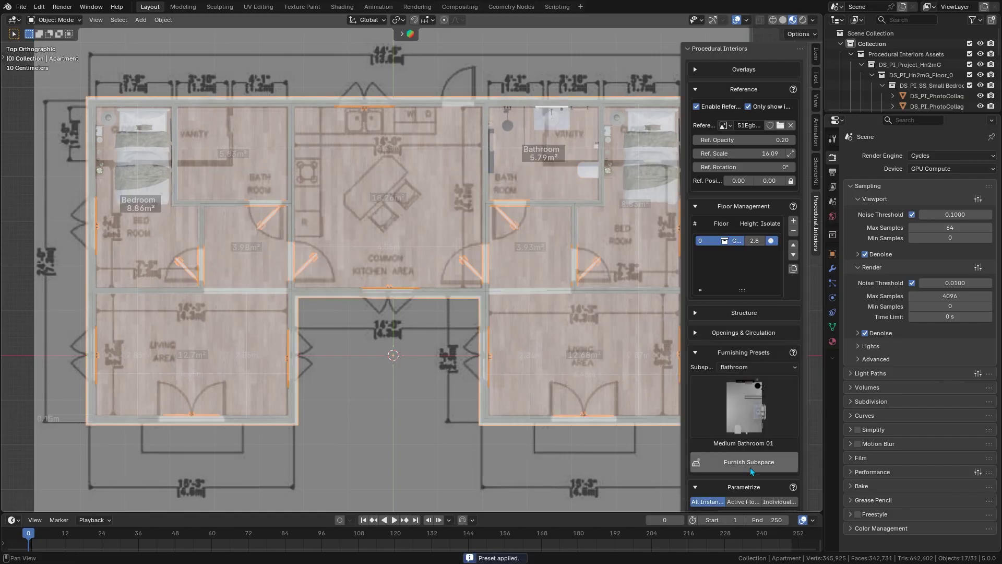
pyautogui.click(280, 220)
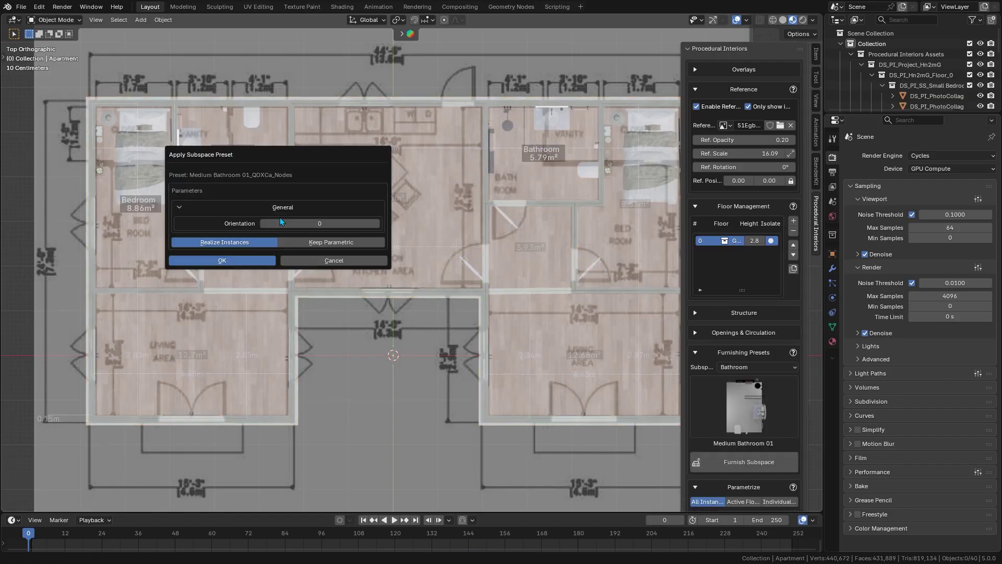
pyautogui.moveTo(308, 152); pyautogui.dragTo(591, 233)
pyautogui.click(507, 336)
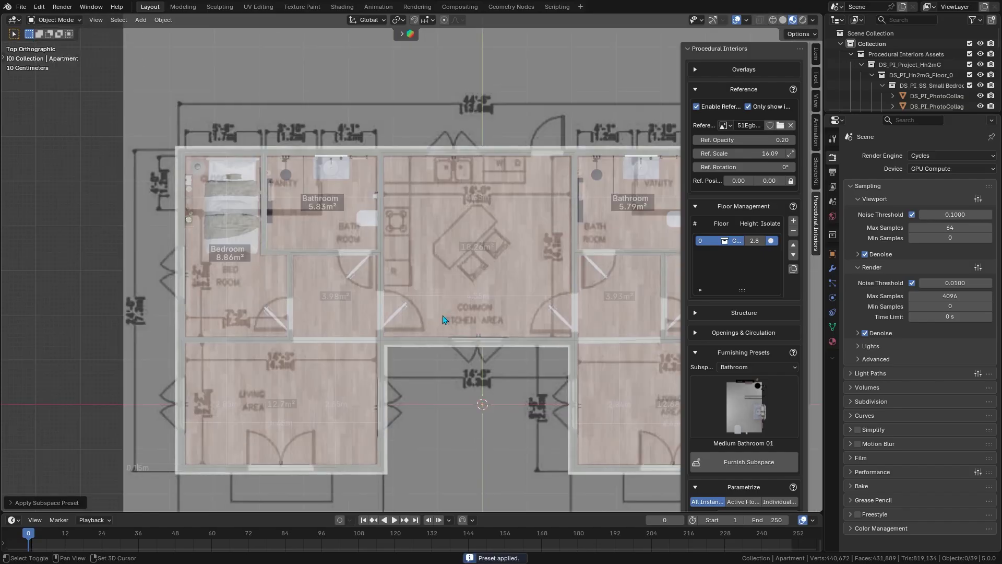
pyautogui.scroll(-4, 256, 264)
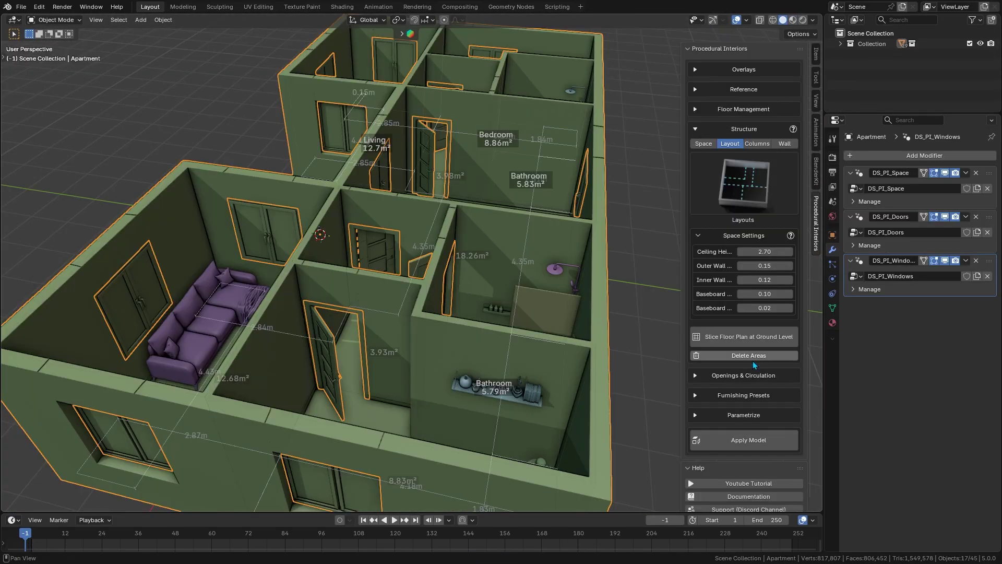
# - Toggle Flip Side so the active floor's doors keep their original opening side
pyautogui.scroll(-1, 709, 407)
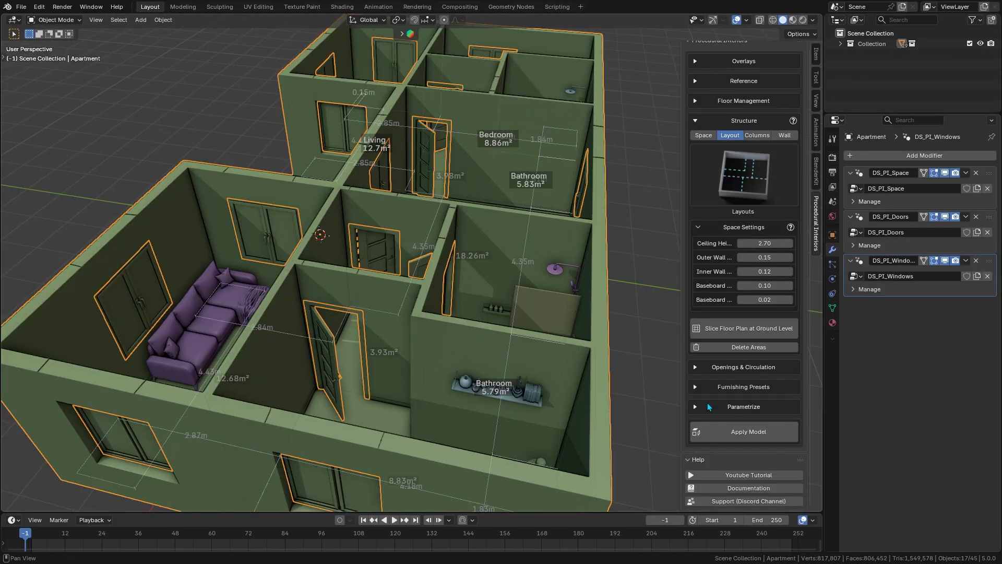
pyautogui.scroll(-3, 718, 406)
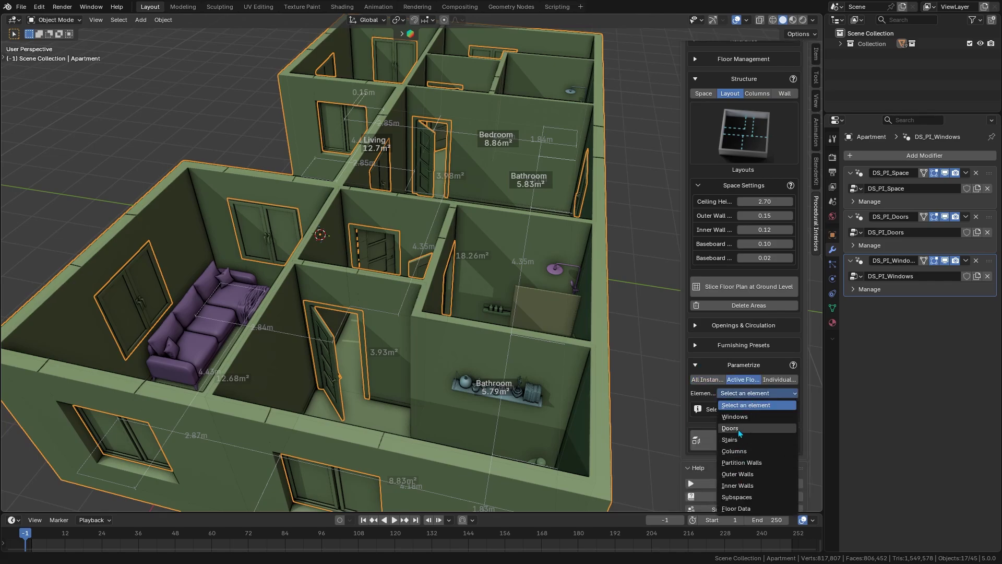
pyautogui.moveTo(486, 308); pyautogui.dragTo(474, 233, button='middle')
pyautogui.scroll(4, 474, 233)
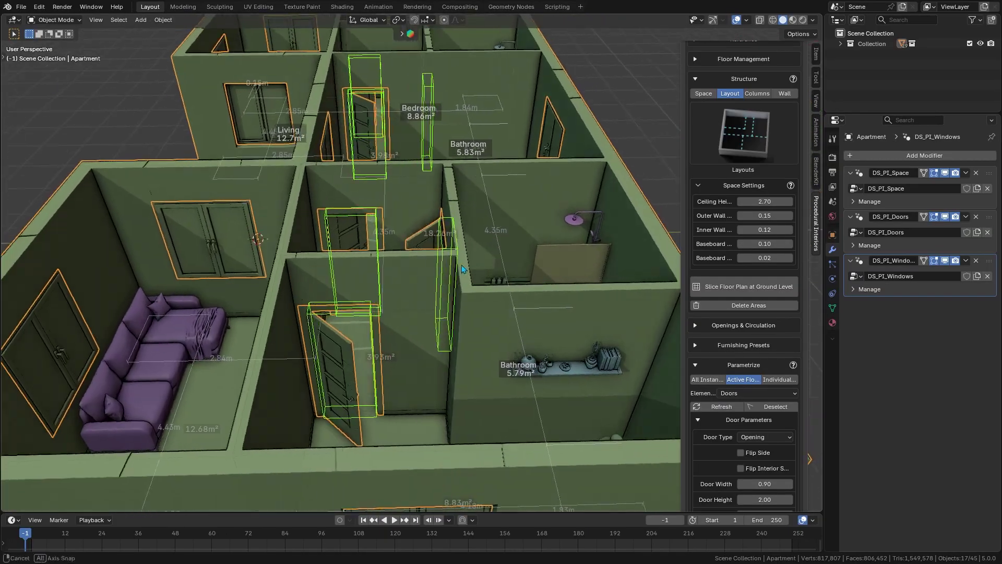
pyautogui.scroll(-4, 730, 444)
pyautogui.scroll(-1, 730, 445)
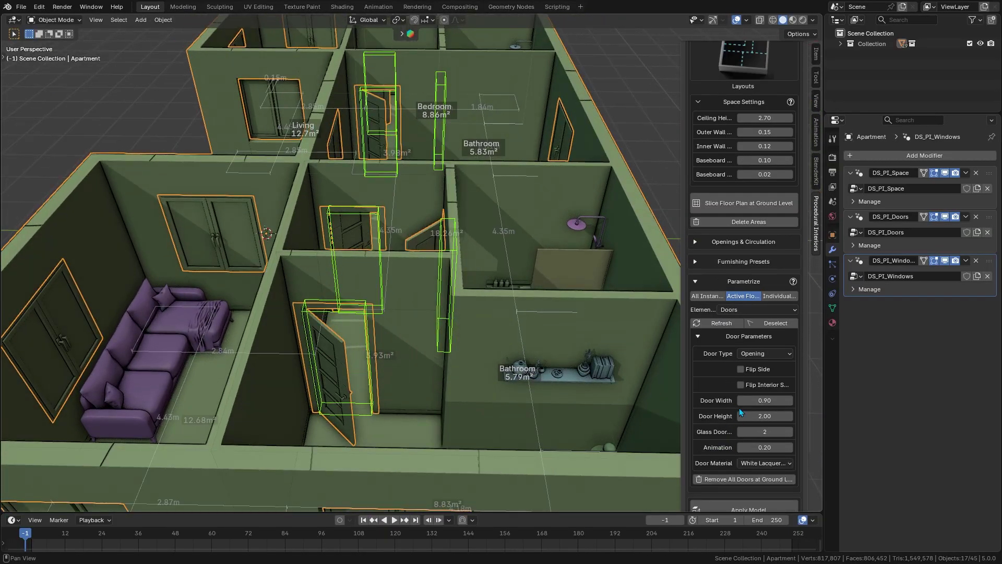
pyautogui.click(747, 370)
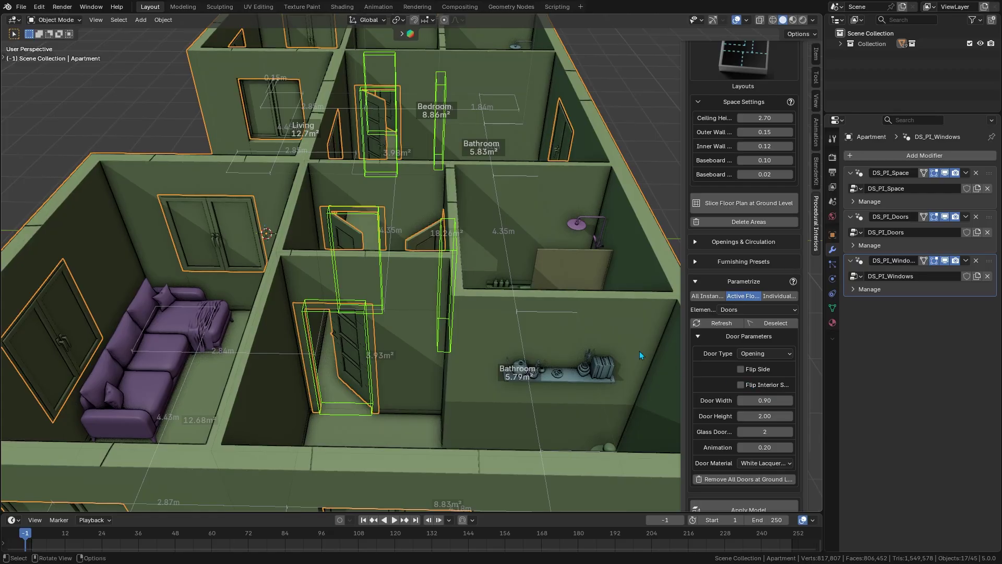
pyautogui.moveTo(528, 323)
pyautogui.mouseDown(button='middle')
pyautogui.moveTo(486, 359)
pyautogui.moveTo(522, 327)
pyautogui.mouseUp(button='middle')
pyautogui.scroll(-1, 740, 410)
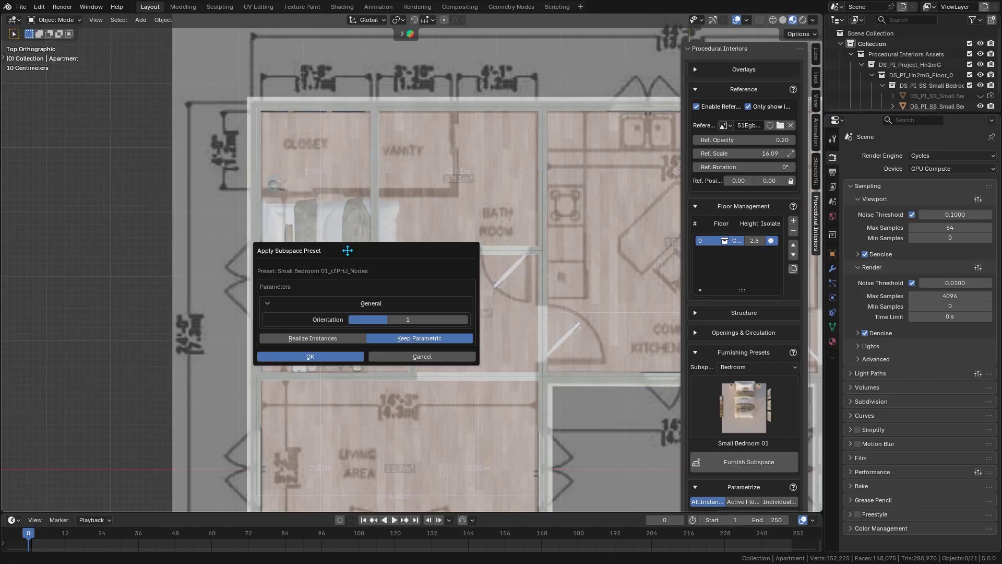
# - Set Small Bedroom 01 orientation to 2, confirm, then move the bed along Y and the PhotoCollage
pyautogui.moveTo(690, 346); pyautogui.dragTo(671, 349)
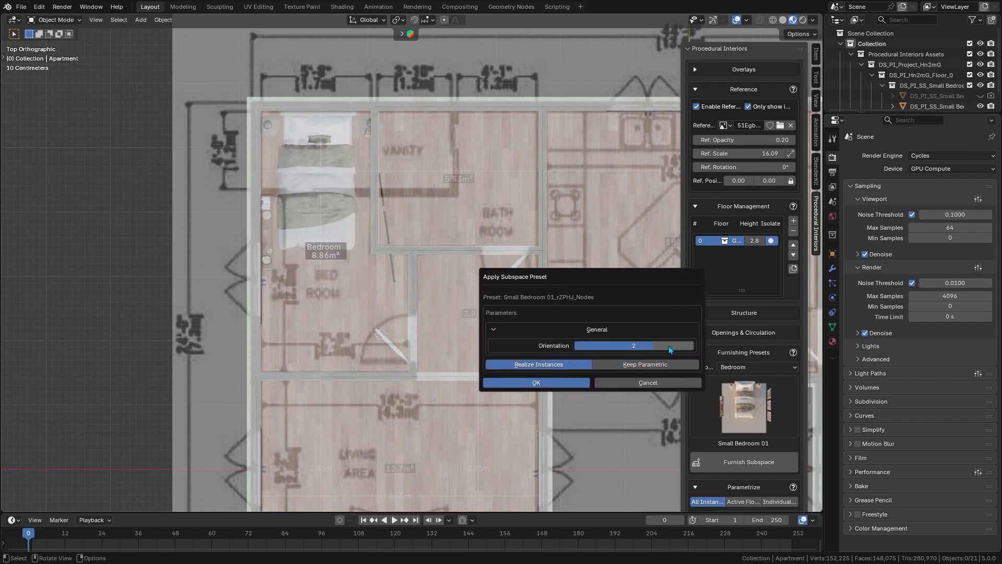
pyautogui.click(576, 386)
pyautogui.press('g')
pyautogui.press('y')
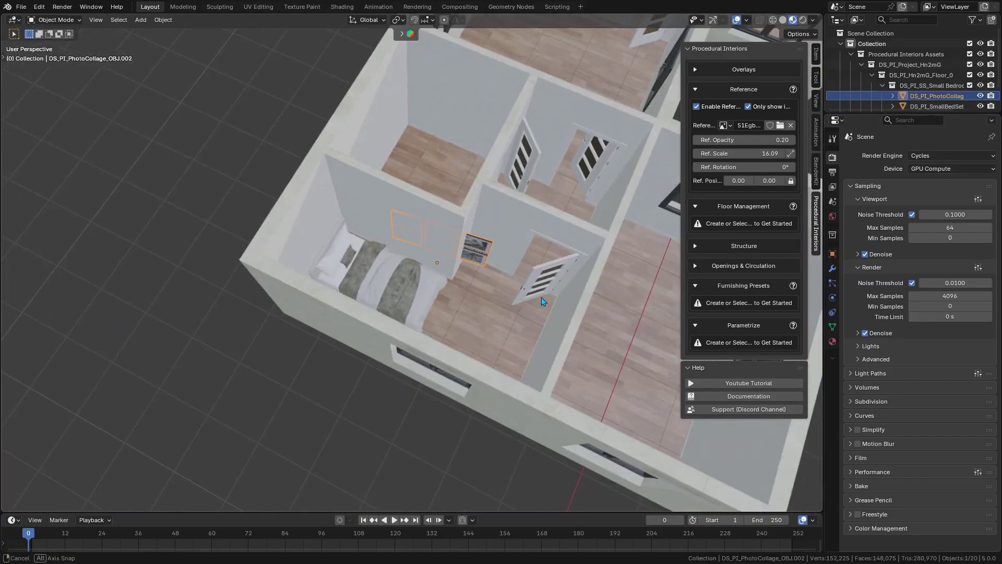
pyautogui.press('g')
pyautogui.hotkey('shift', 'z')
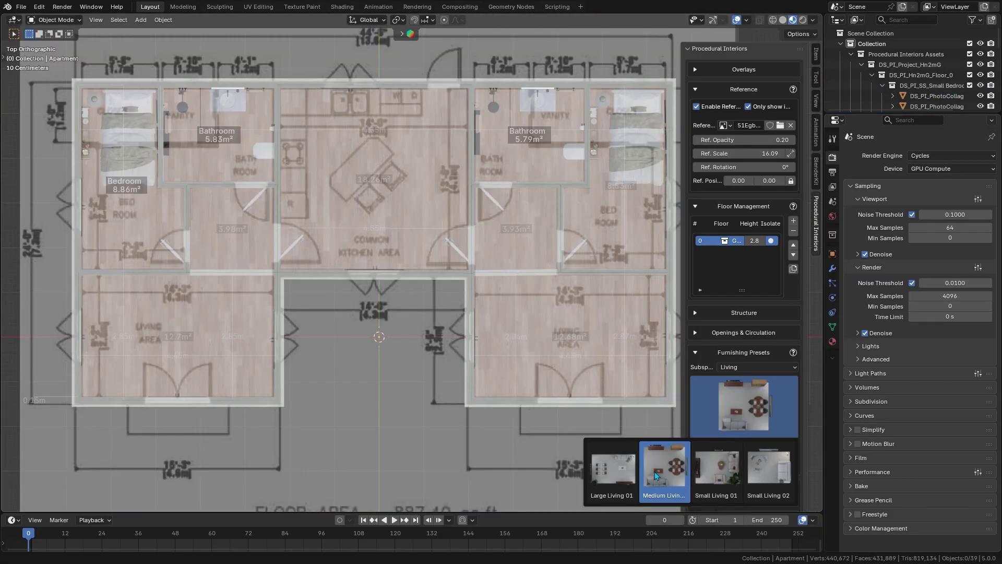
# - Place Medium Living 01 in the left living room at rotation 5, with bounding-box fitting left off
pyautogui.click(654, 471)
pyautogui.click(724, 461)
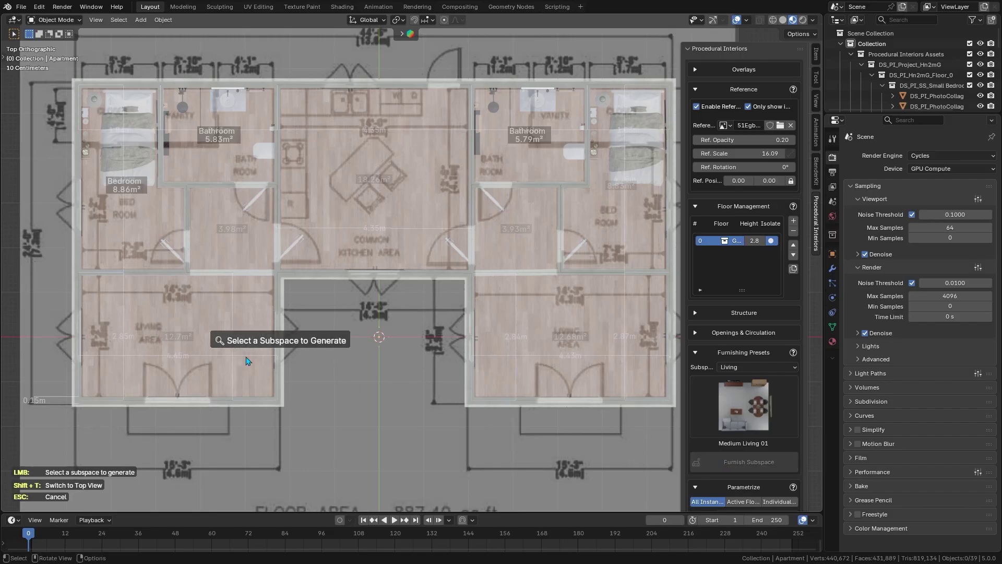
pyautogui.click(192, 351)
pyautogui.moveTo(205, 338); pyautogui.dragTo(454, 304)
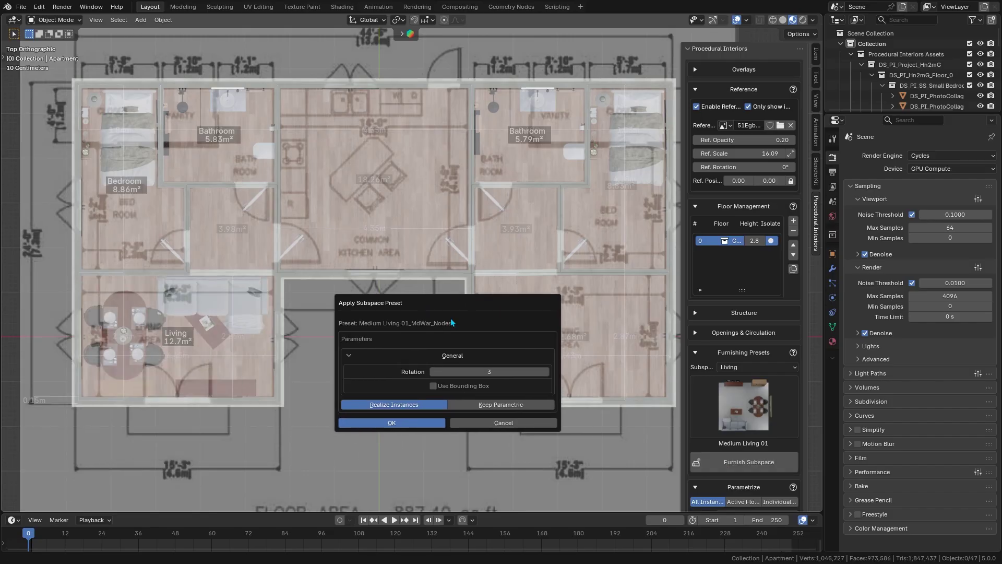
pyautogui.moveTo(489, 371); pyautogui.dragTo(502, 372)
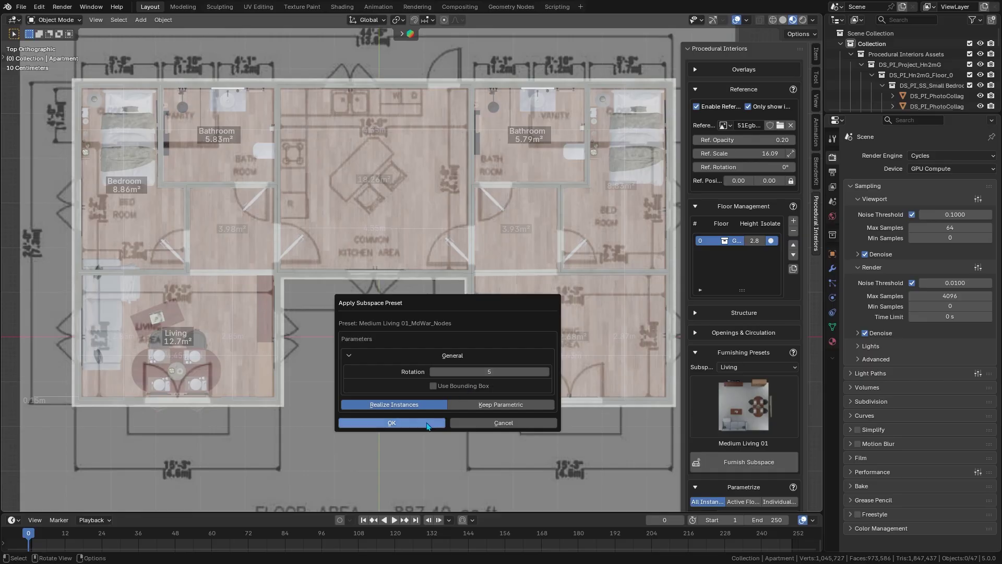
pyautogui.click(434, 387)
pyautogui.click(433, 386)
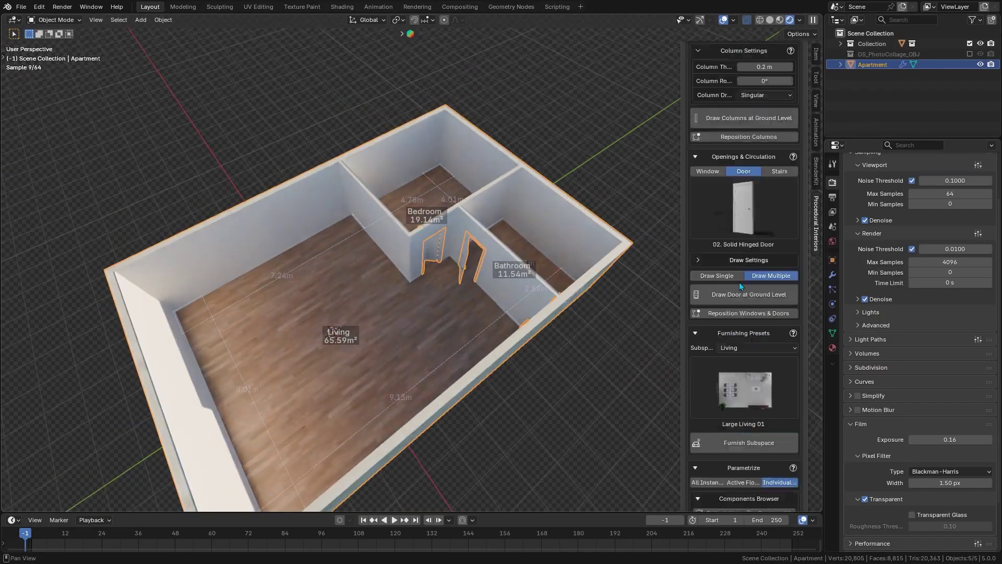
# - Set Subspace to Bedroom and furnish the bedroom with Small Bedroom 01
pyautogui.scroll(-5, 740, 282)
pyautogui.click(758, 265)
pyautogui.click(760, 287)
pyautogui.click(749, 359)
pyautogui.click(425, 193)
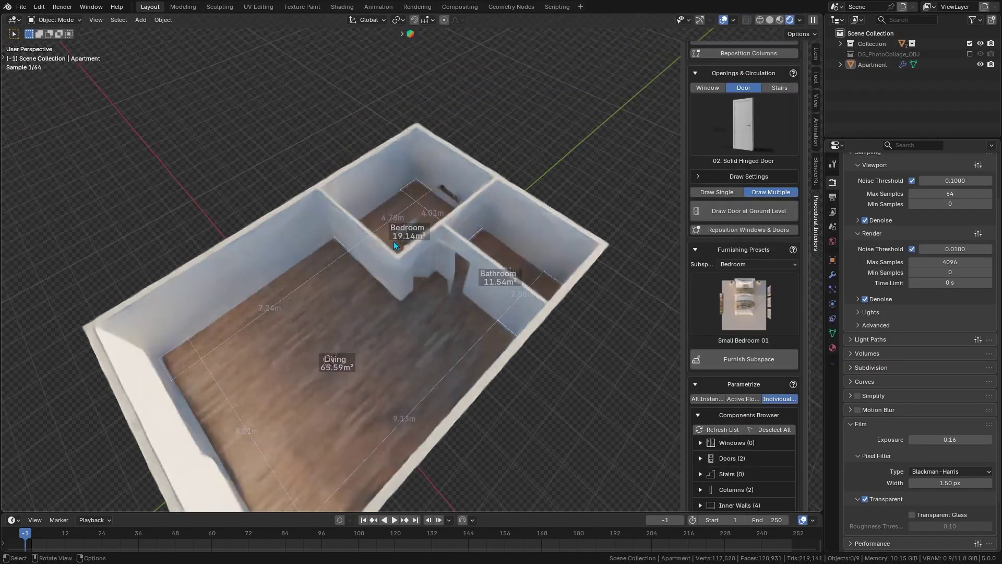
# - Reselect the apartment and furnish the bathroom with Small Bathroom 01
pyautogui.scroll(5, 403, 262)
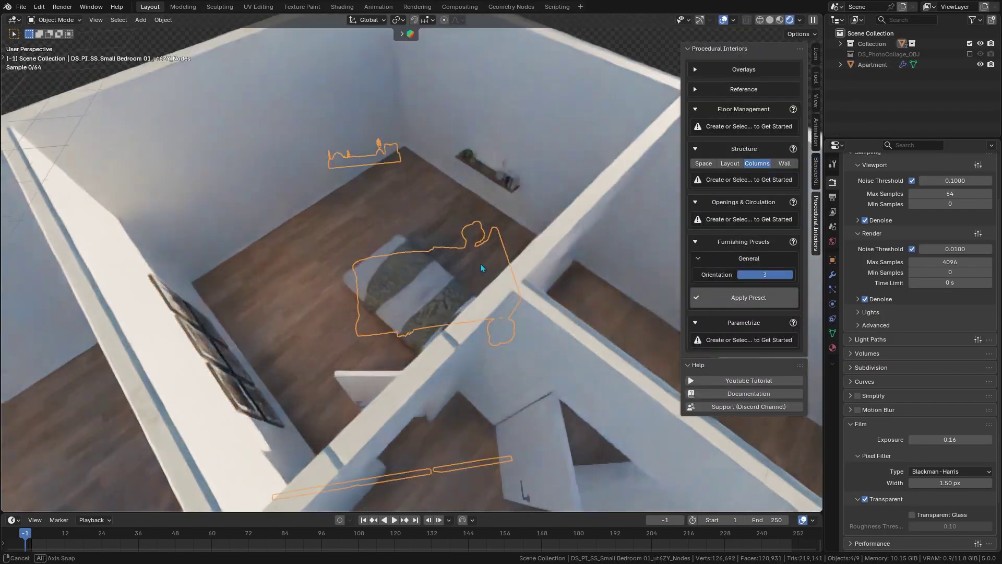
pyautogui.hotkey('shift', '`')
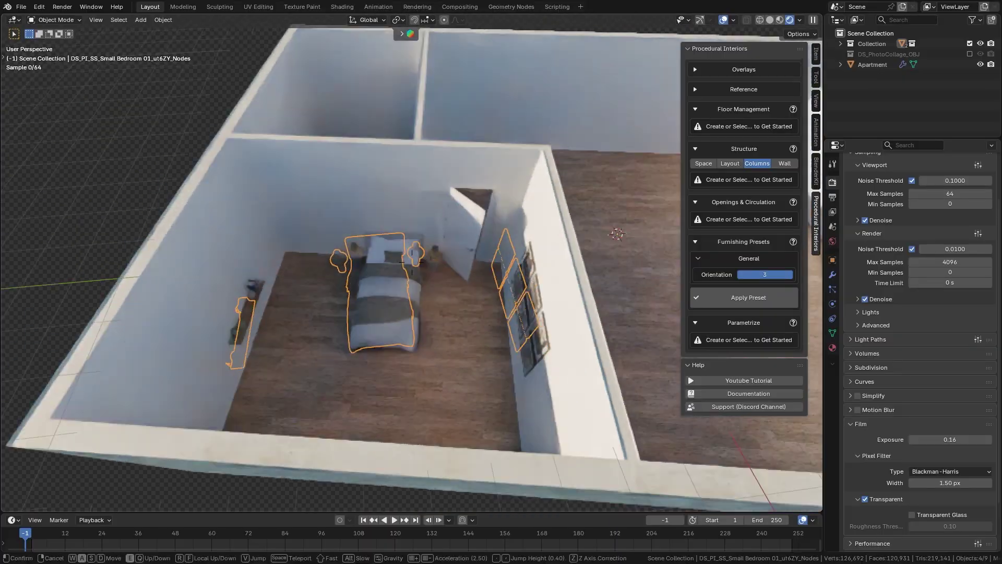
pyautogui.press('s')
pyautogui.click(587, 286)
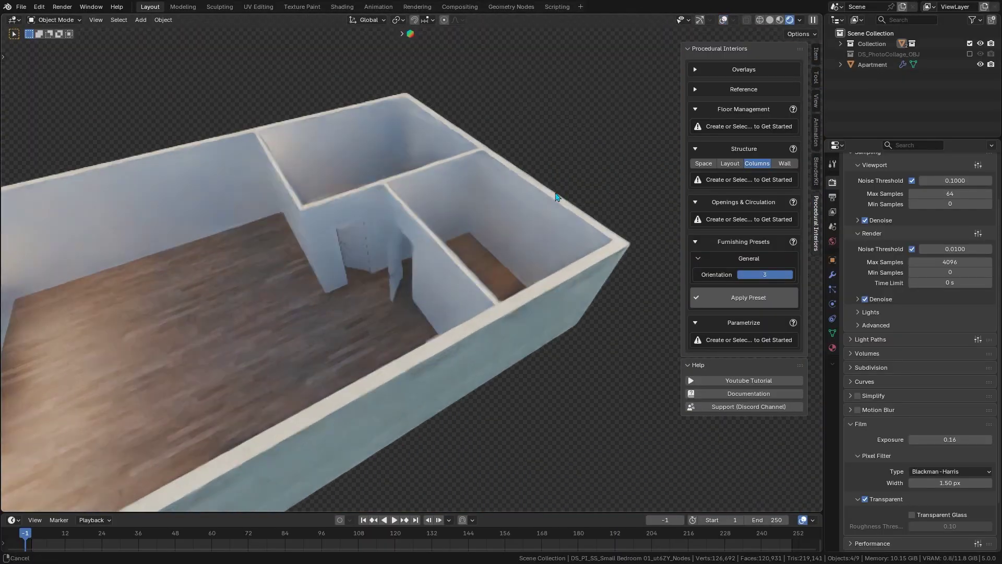
pyautogui.click(587, 286)
pyautogui.scroll(-4, 747, 313)
pyautogui.click(752, 305)
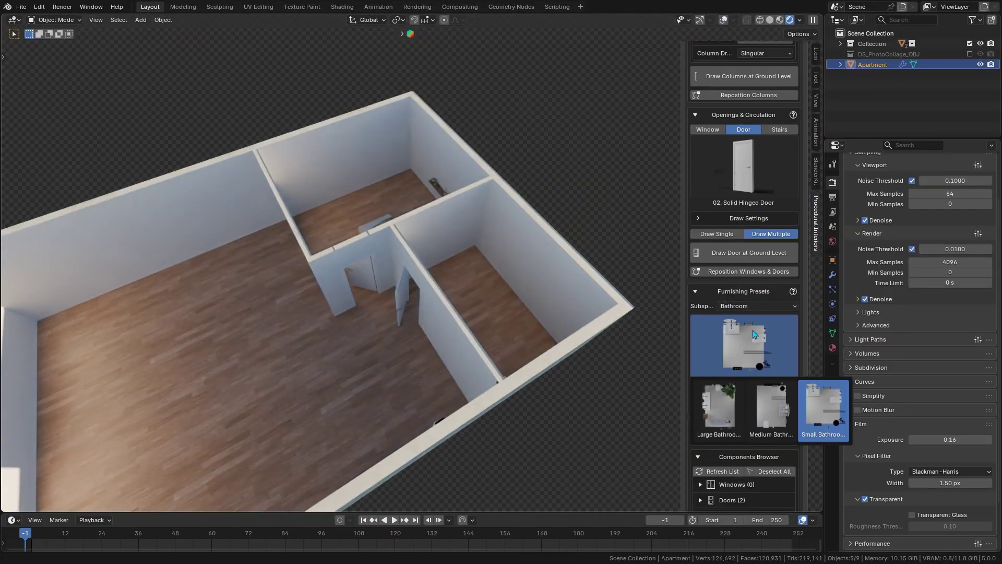
pyautogui.click(484, 312)
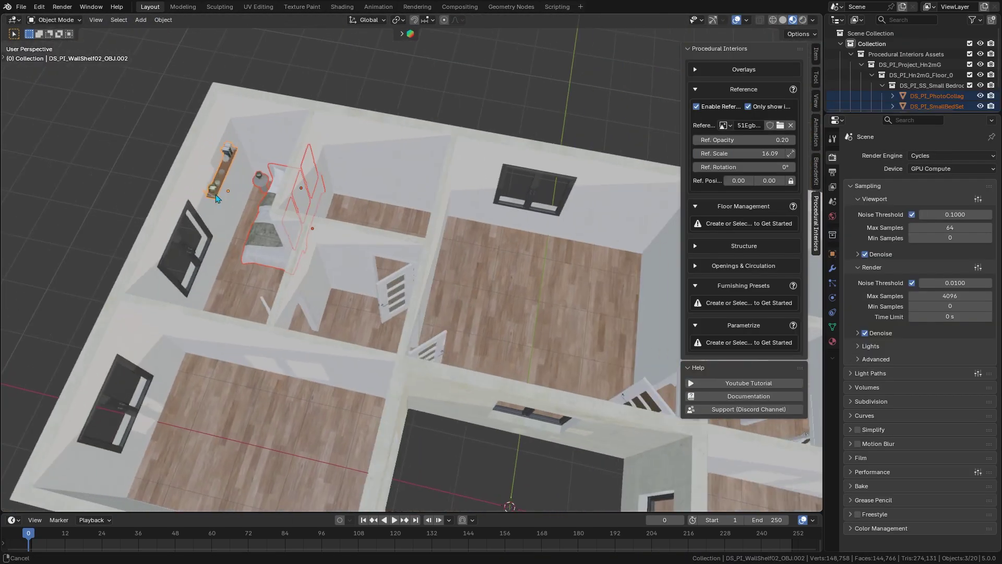
pyautogui.scroll(-4, 218, 198)
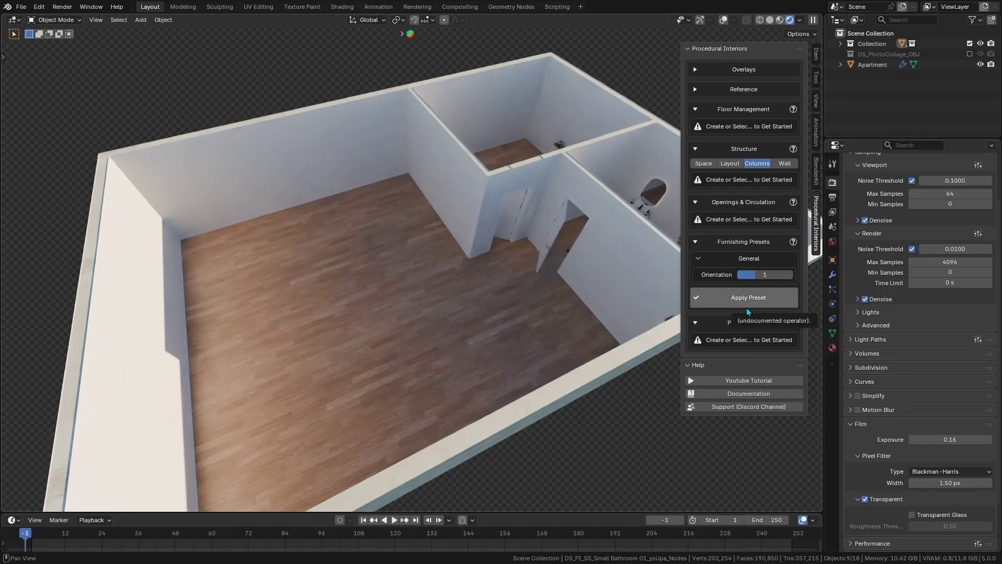
# - Refurnish the Living subspace with the Medium Living 01 preset, then select the dining set
pyautogui.click(512, 302)
pyautogui.scroll(-10, 750, 375)
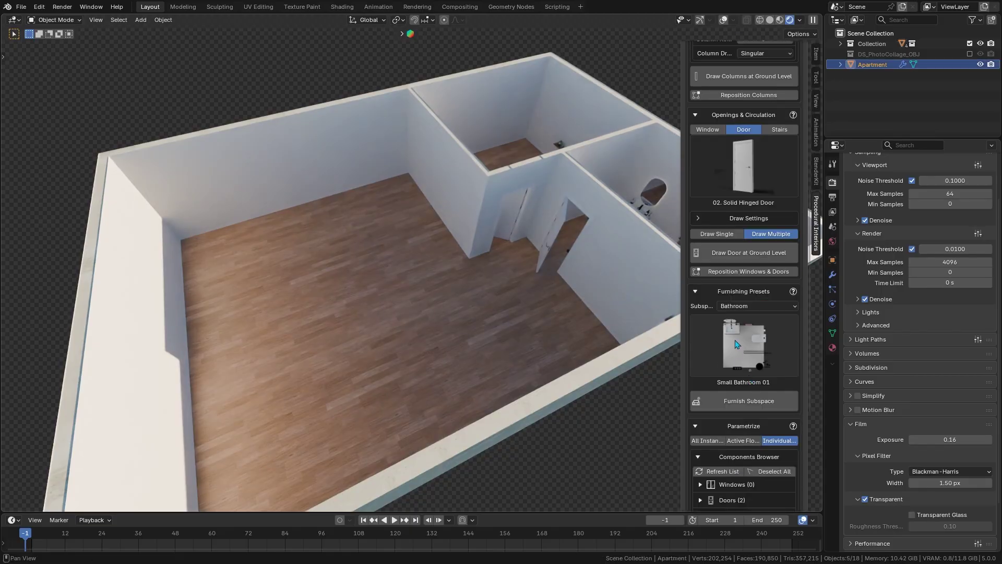
pyautogui.click(750, 368)
pyautogui.click(747, 364)
pyautogui.click(746, 361)
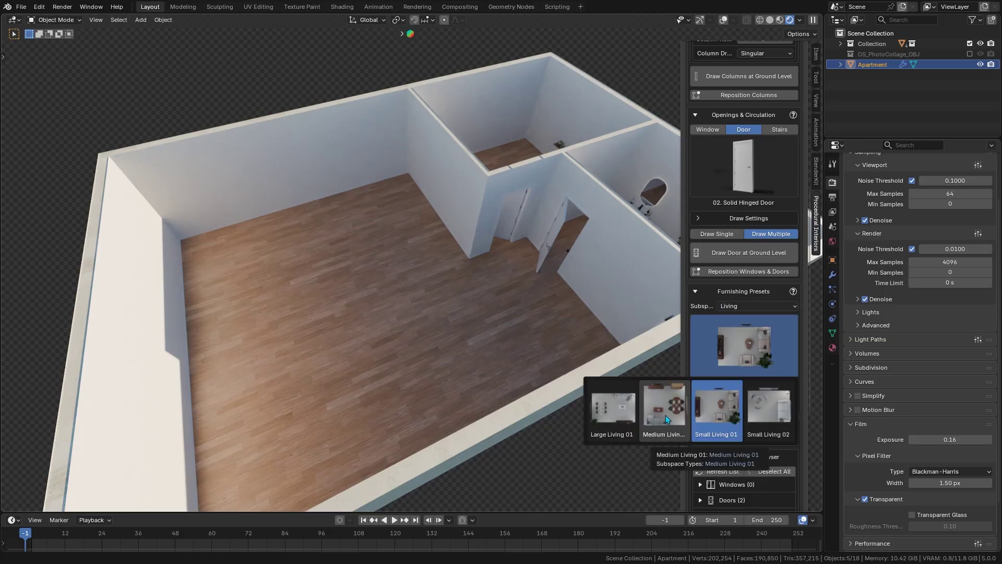
pyautogui.click(666, 400)
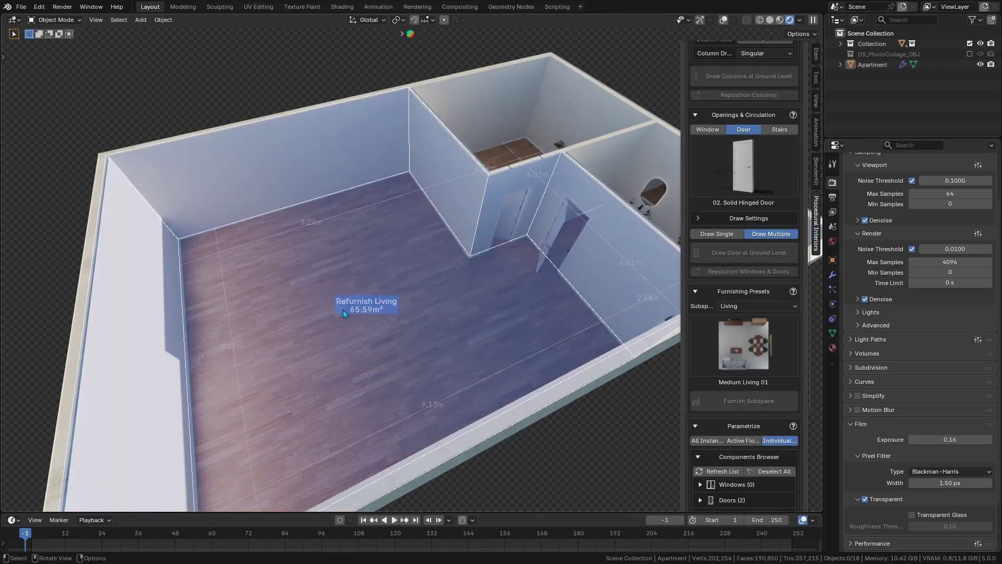
pyautogui.click(364, 305)
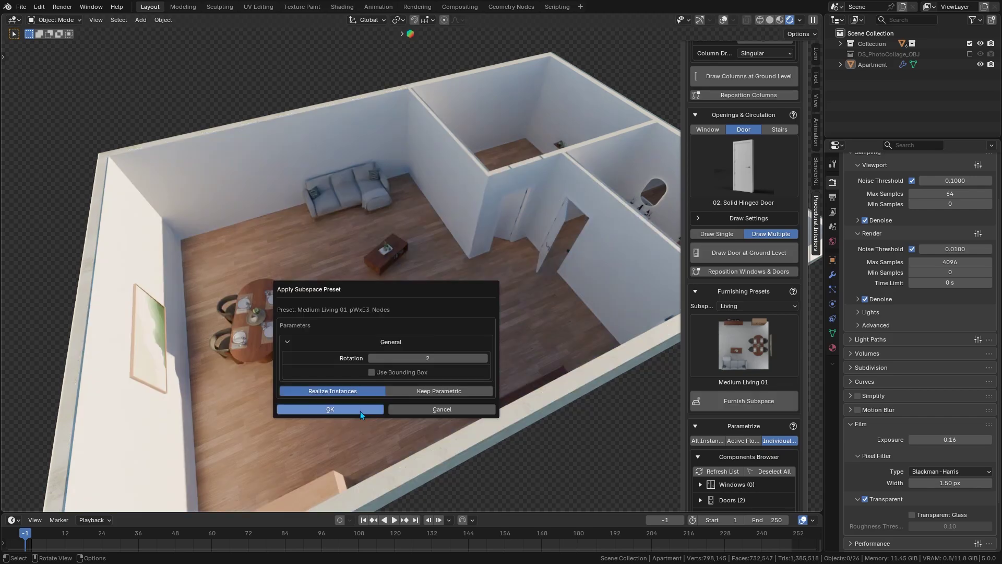
pyautogui.press('Return')
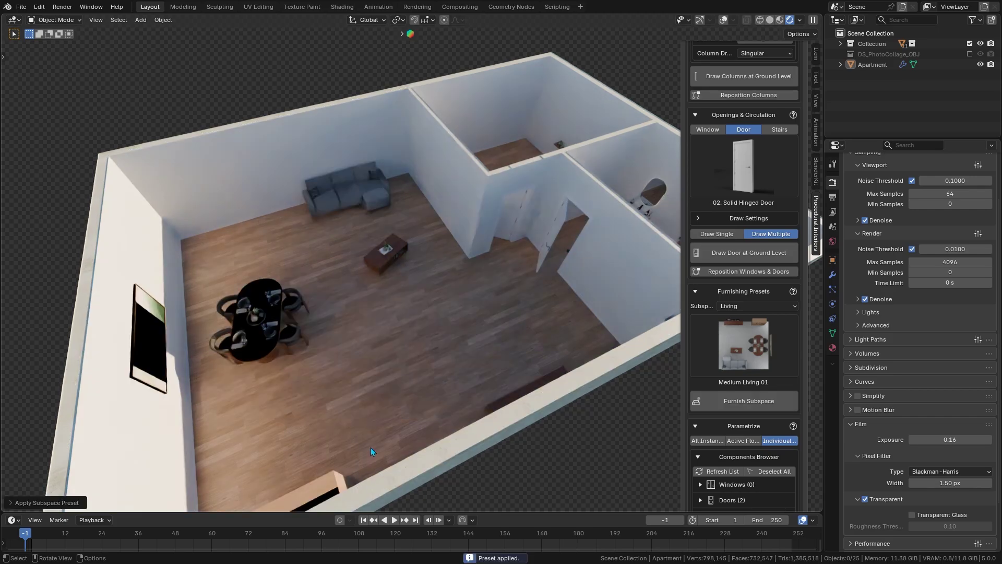
pyautogui.click(274, 351)
pyautogui.moveTo(249, 356); pyautogui.dragTo(450, 256, button='middle')
# - Lift the TV off its stand onto the living-room wall along Z
pyautogui.click(493, 204)
pyautogui.moveTo(492, 205); pyautogui.dragTo(464, 192, button='middle')
pyautogui.click(462, 192)
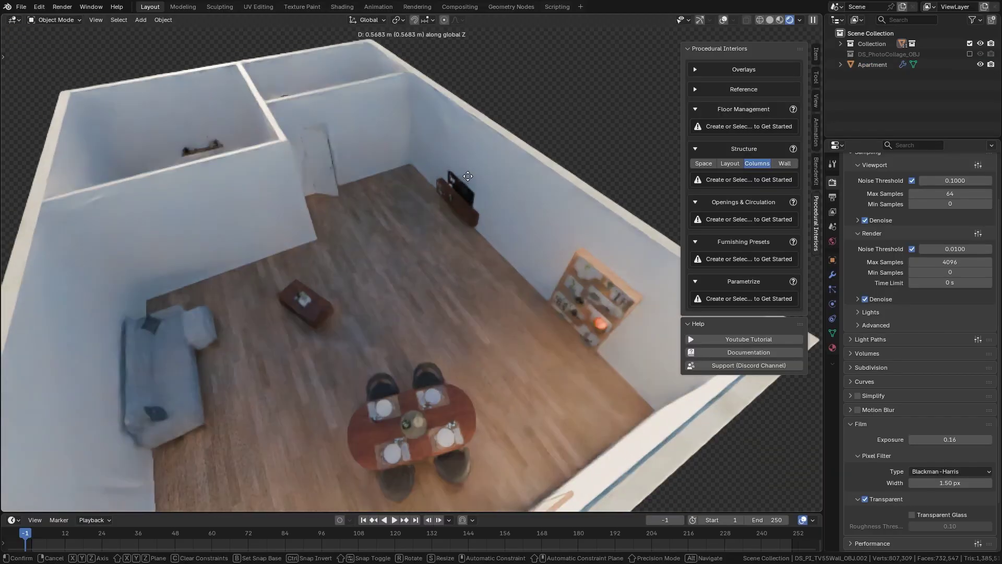
pyautogui.moveTo(462, 192); pyautogui.dragTo(479, 207)
# - Walk-navigate through the living room down to eye level at the dining table
pyautogui.moveTo(559, 307); pyautogui.dragTo(484, 268, button='middle')
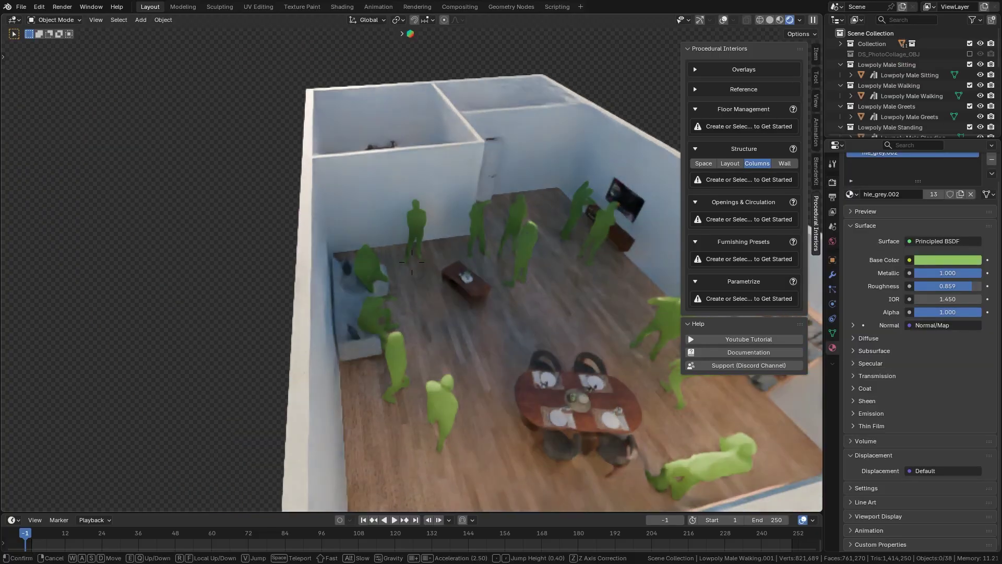
pyautogui.press('w')
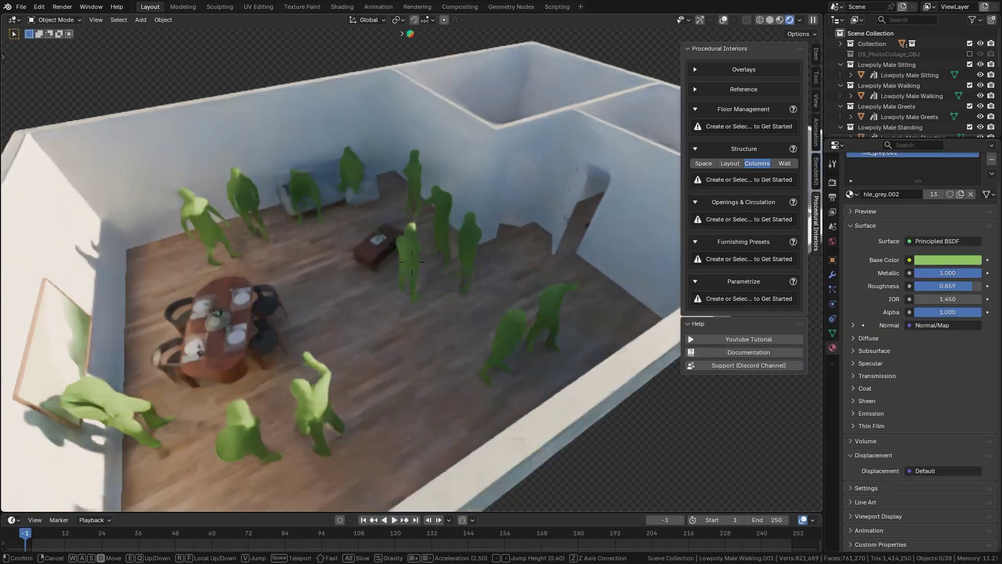
pyautogui.press('s')
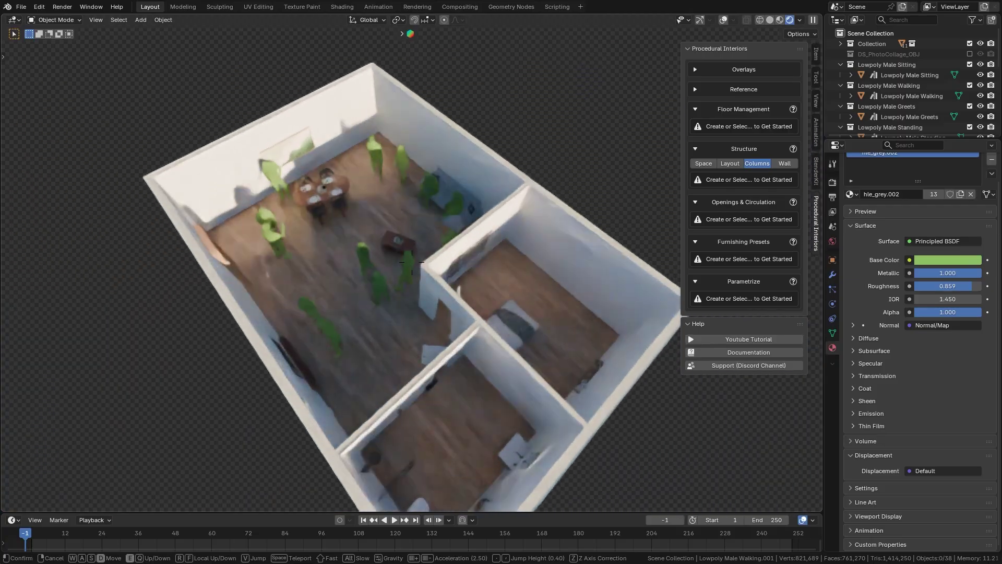
pyautogui.press('w')
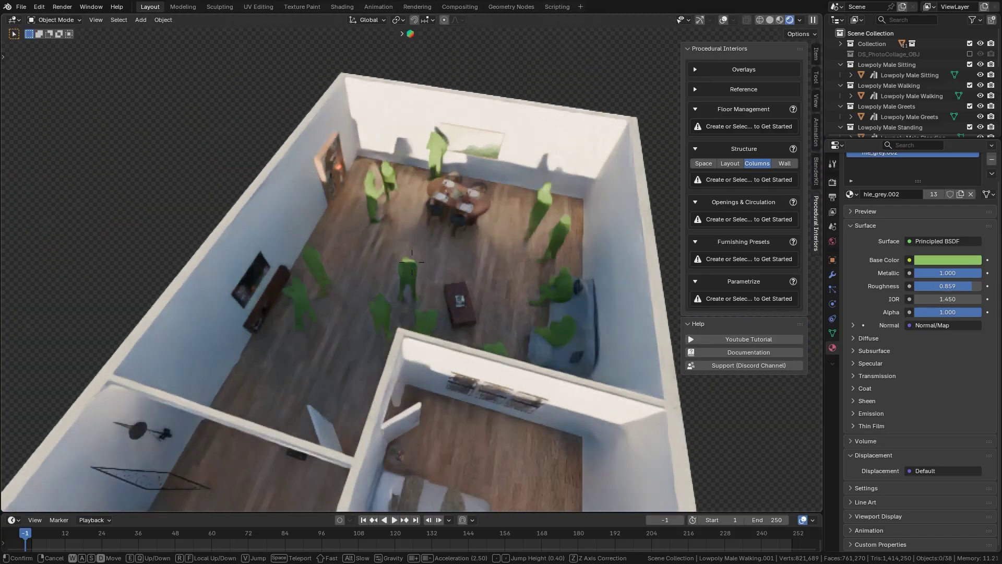
pyautogui.press('w')
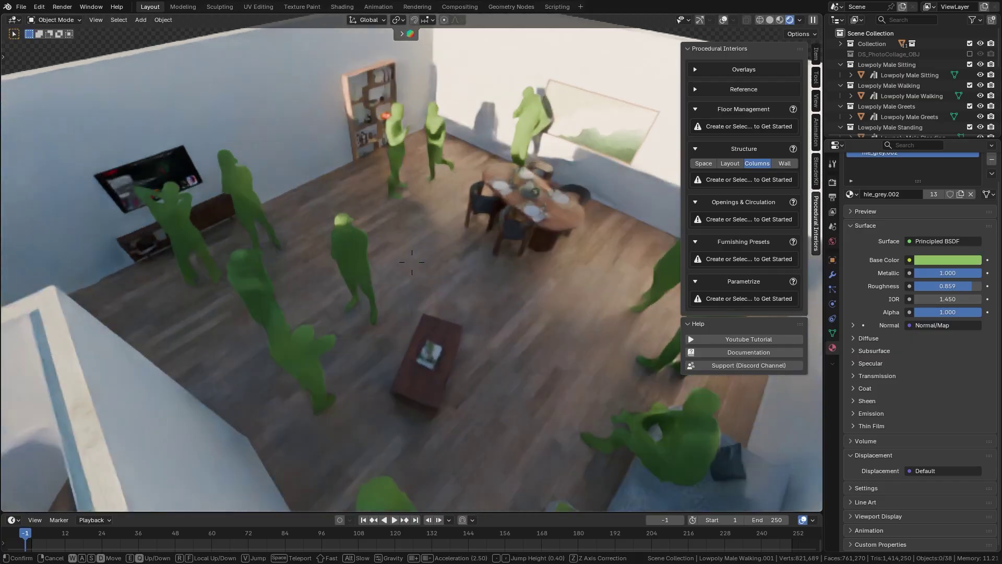
pyautogui.press('w')
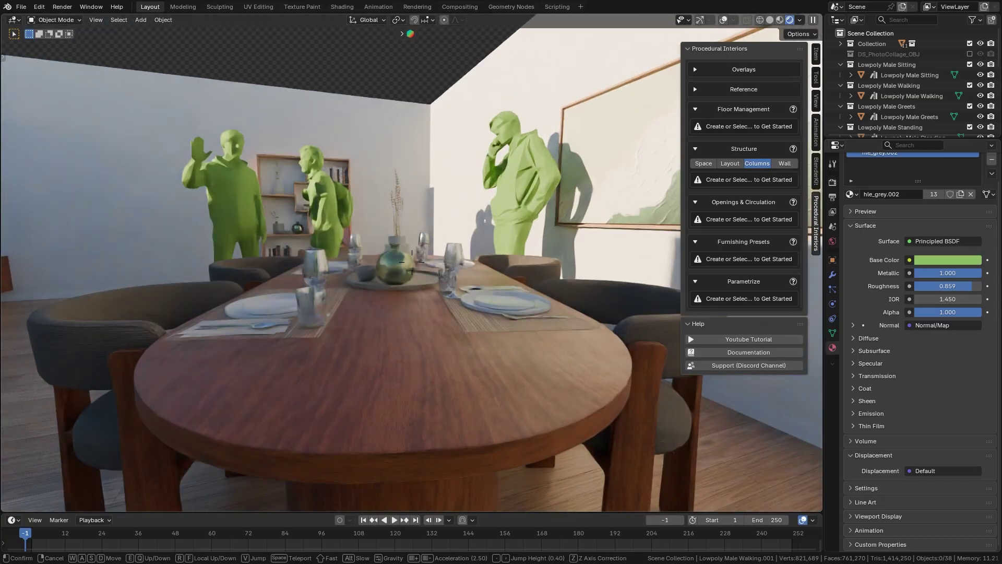
pyautogui.press('Return')
# - Apply Model to bake the apartment into Apartment.001, then select the wall TV
pyautogui.scroll(-15, 723, 358)
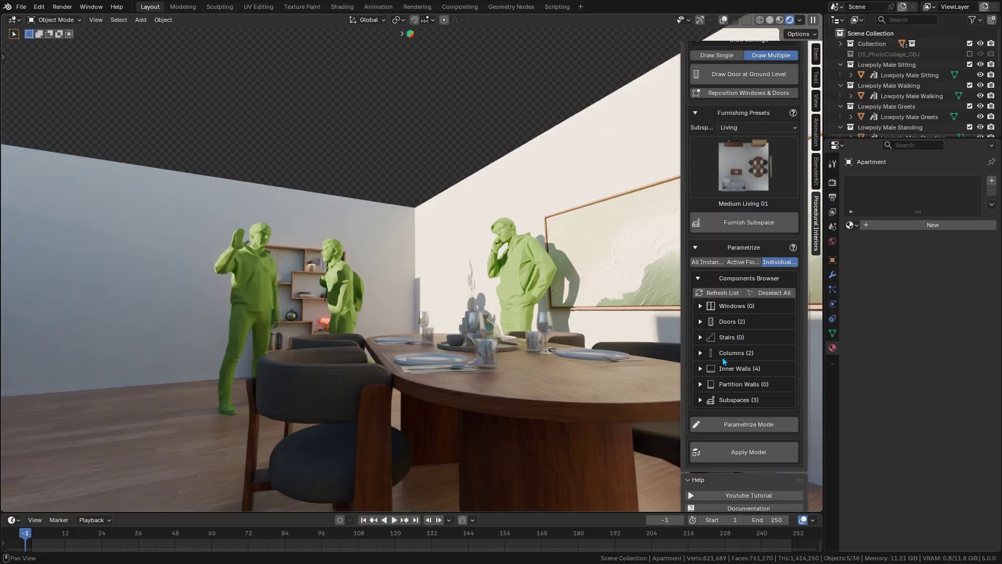
pyautogui.scroll(-1, 723, 357)
pyautogui.click(750, 436)
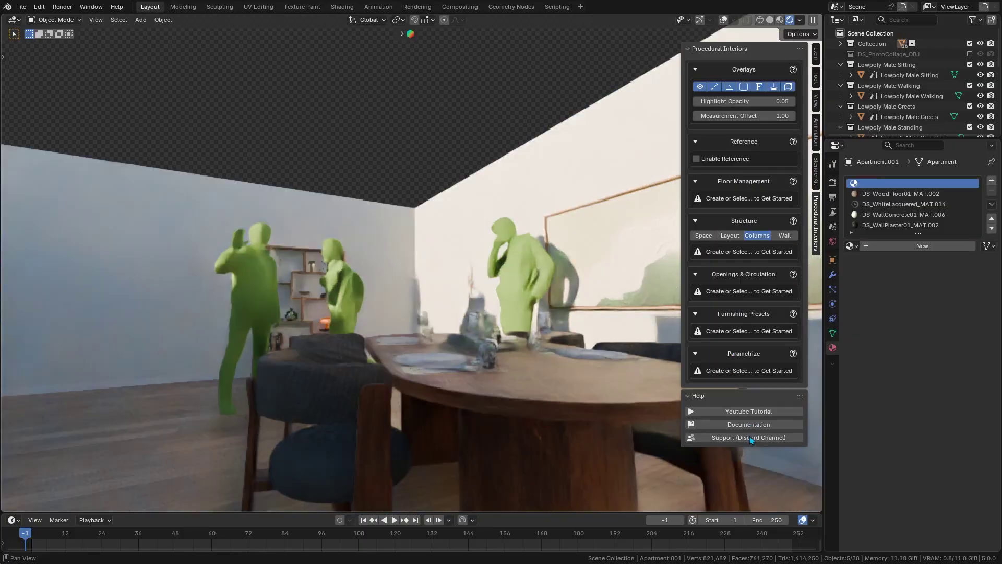
pyautogui.moveTo(431, 276); pyautogui.dragTo(517, 169, button='middle')
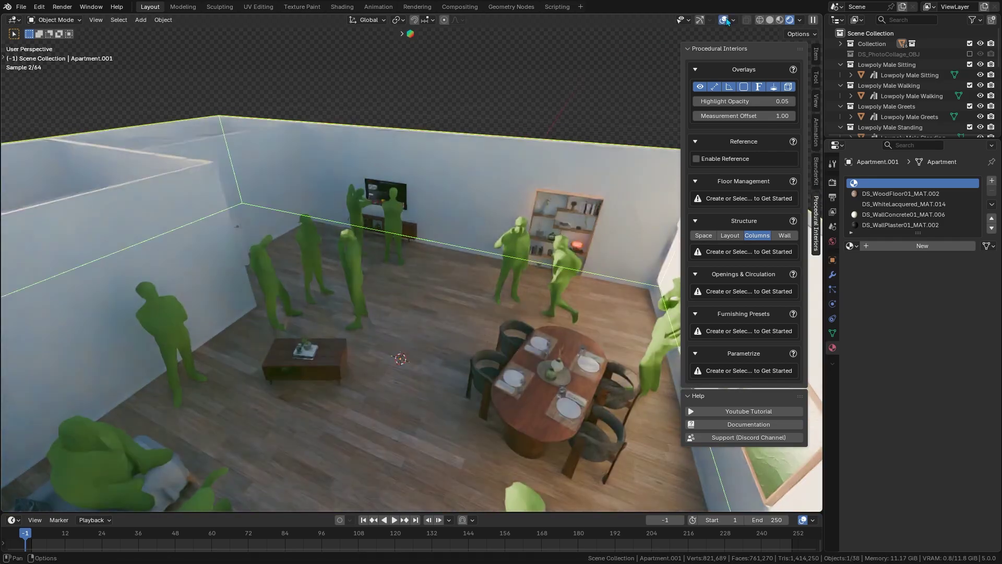
pyautogui.click(374, 192)
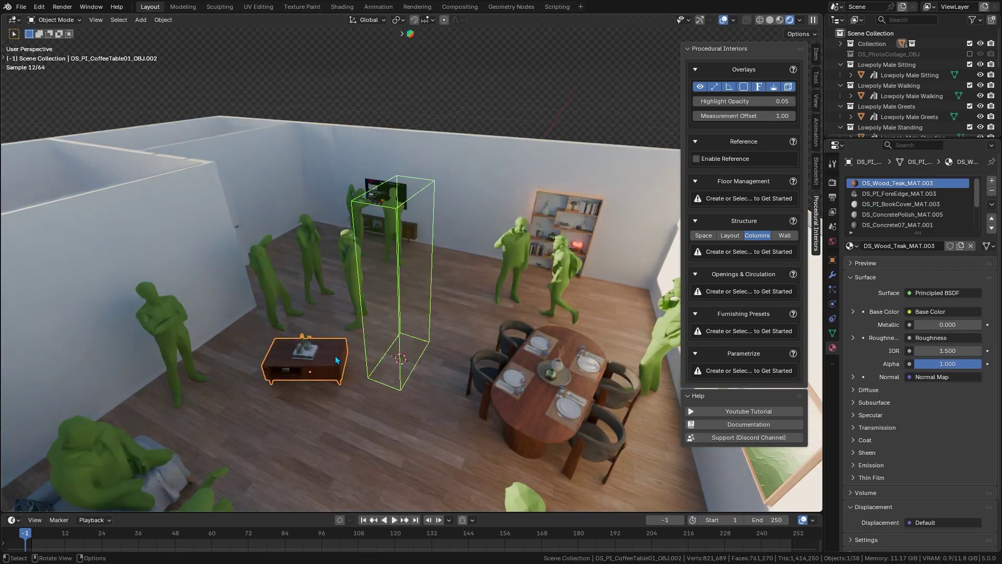